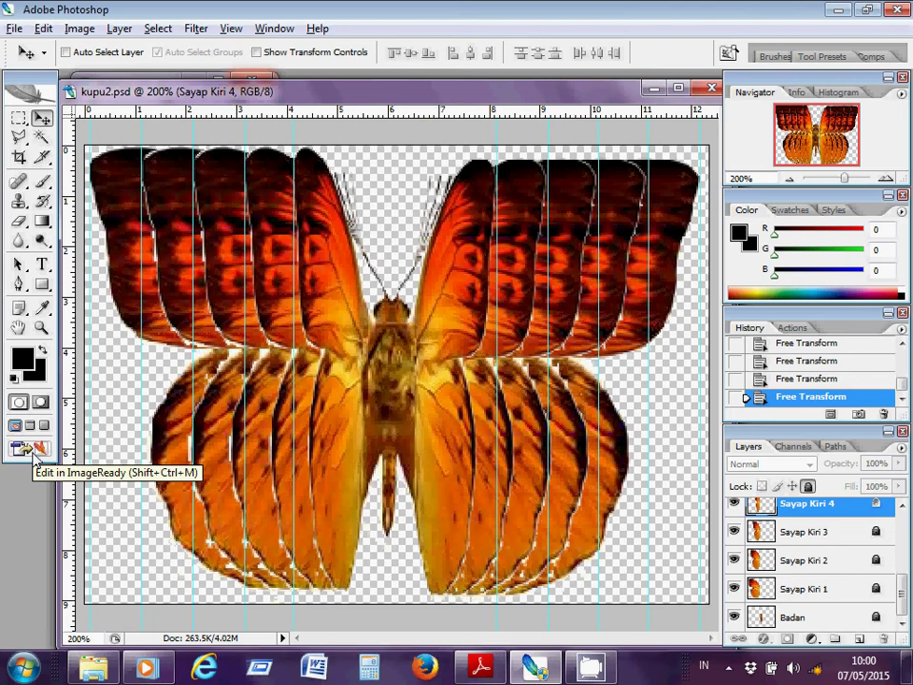
# - Show the Animation palette for the butterfly document
pyautogui.click(276, 28)
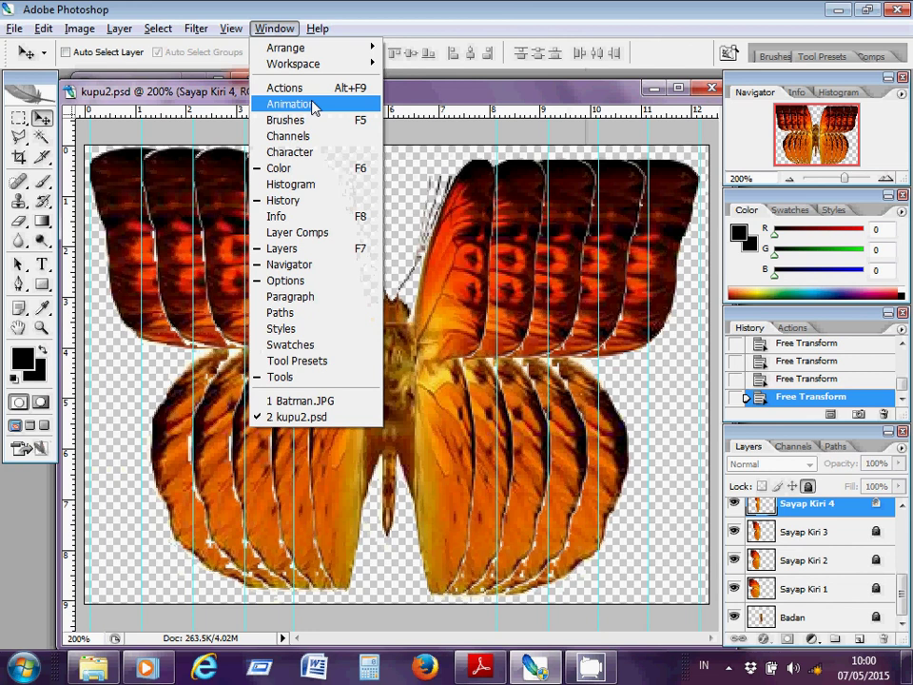
pyautogui.moveTo(320, 67)
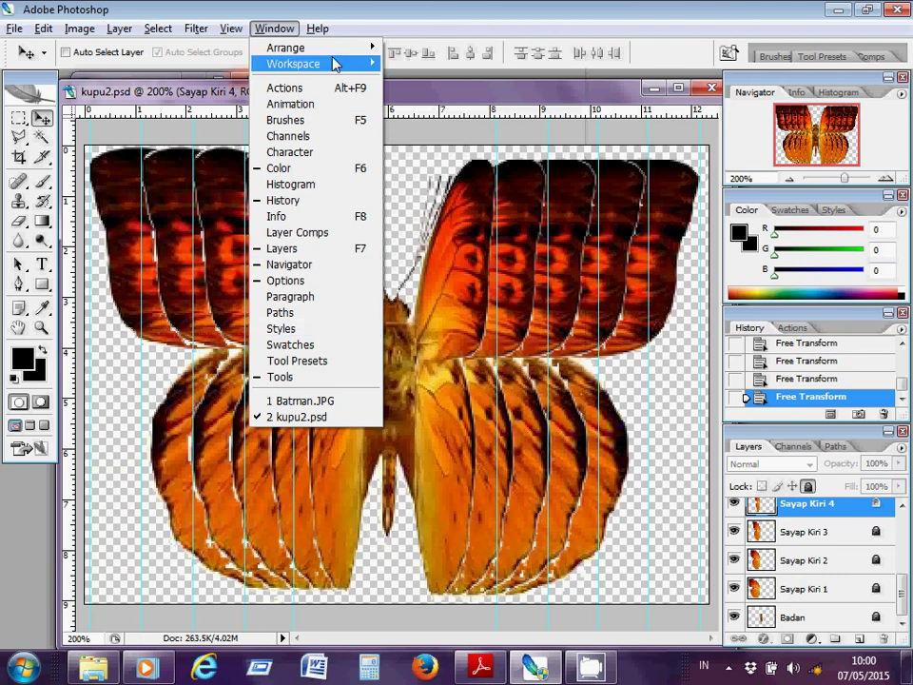
pyautogui.moveTo(374, 66)
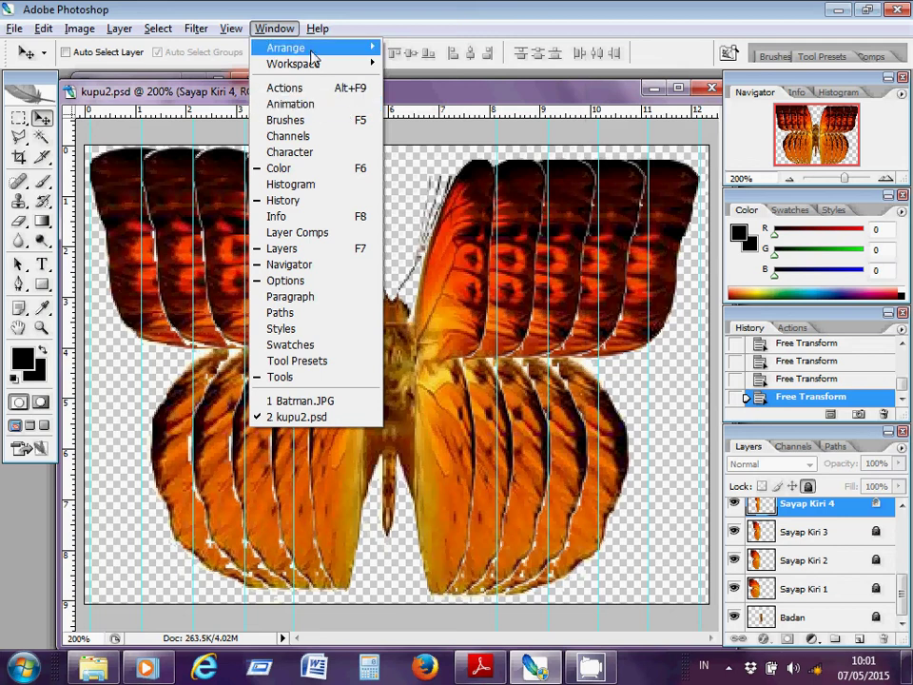
pyautogui.click(312, 104)
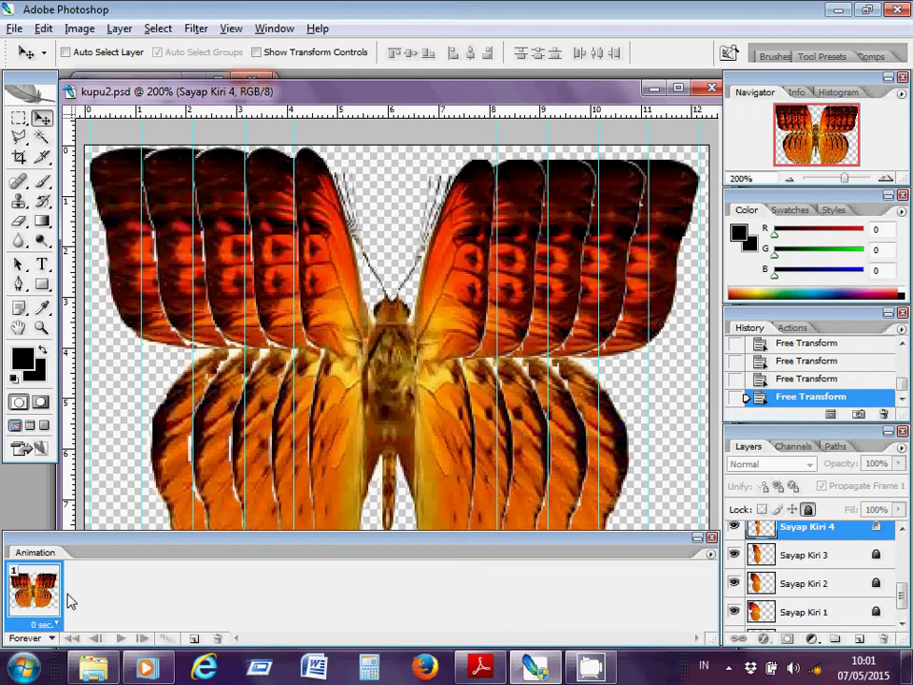
pyautogui.click(259, 29)
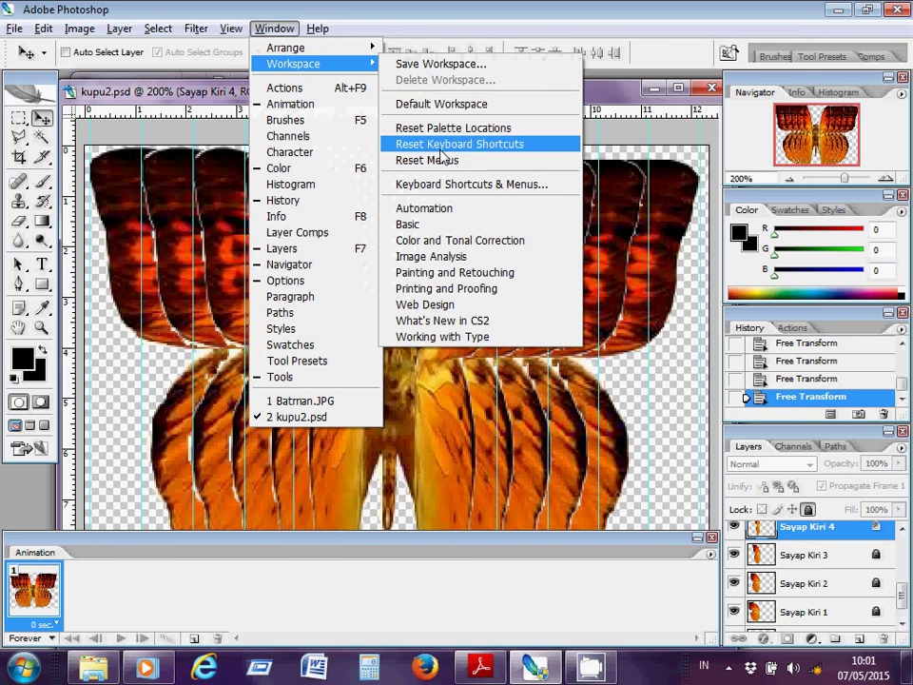
pyautogui.click(393, 26)
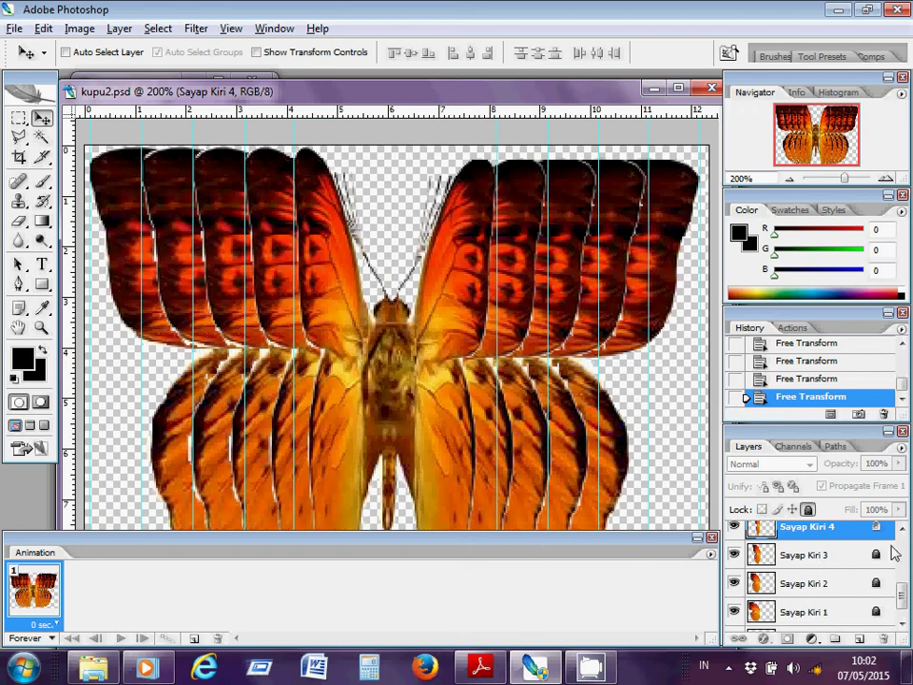
# - Hide the left wing layers Sayap Kiri 2 through Sayap Kiri 5 in frame 1, leaving Sayap Kiri 1 shown
pyautogui.moveTo(904, 592); pyautogui.dragTo(902, 623)
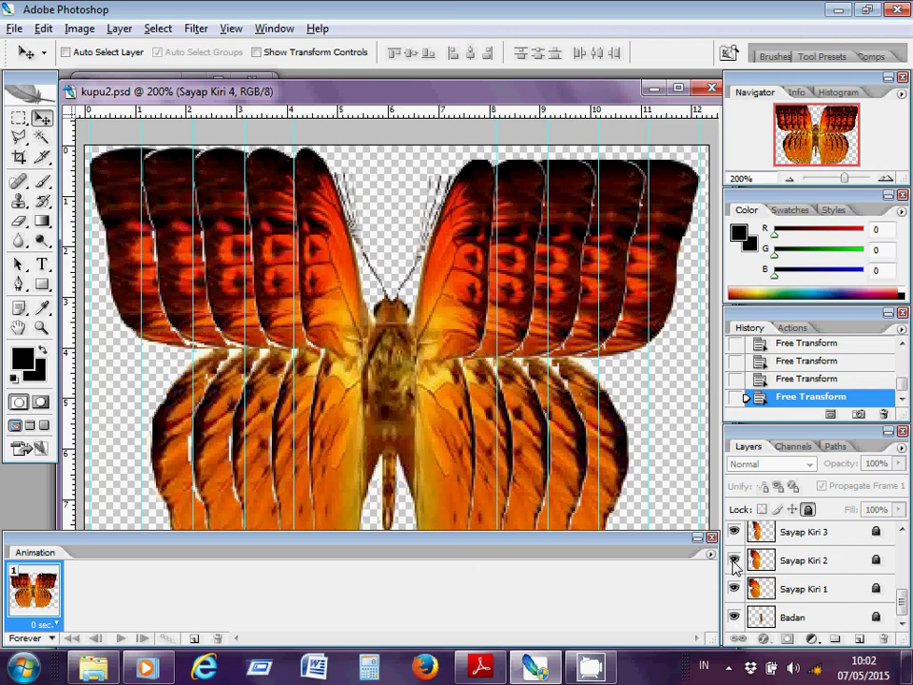
pyautogui.moveTo(734, 563); pyautogui.dragTo(737, 535)
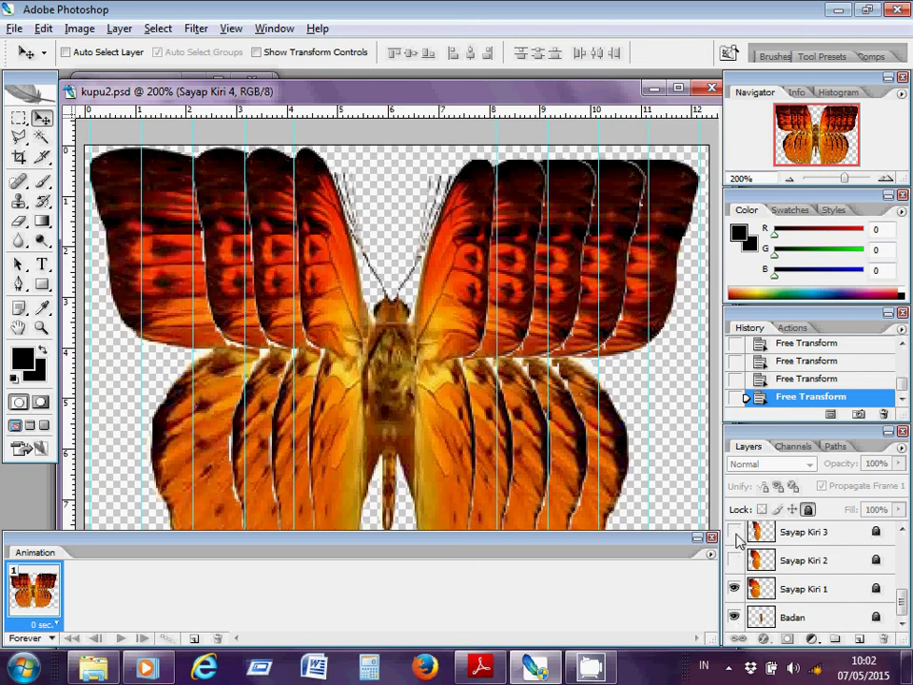
pyautogui.click(903, 530)
pyautogui.click(903, 530)
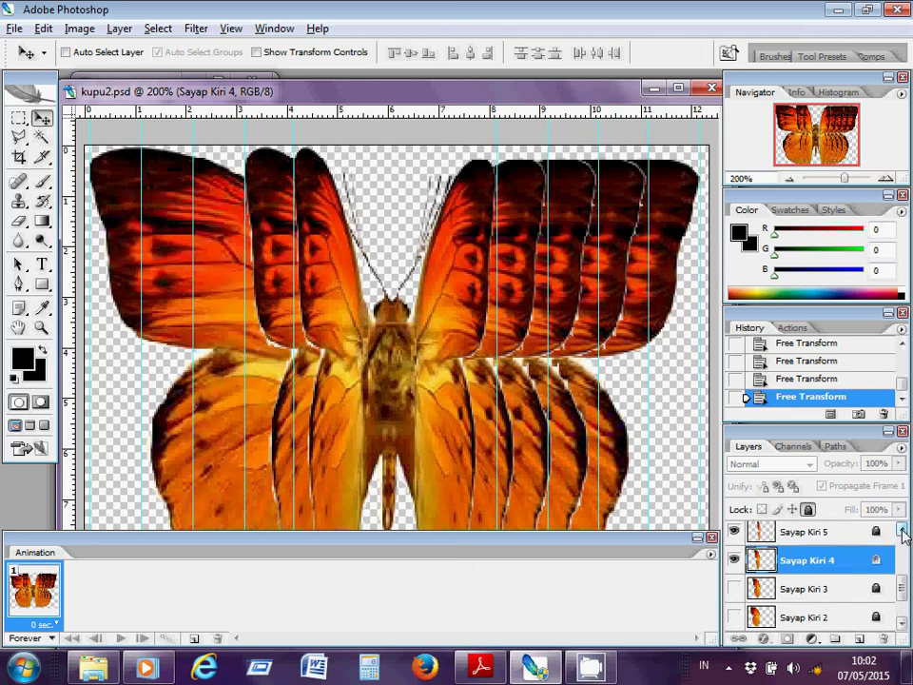
pyautogui.click(735, 560)
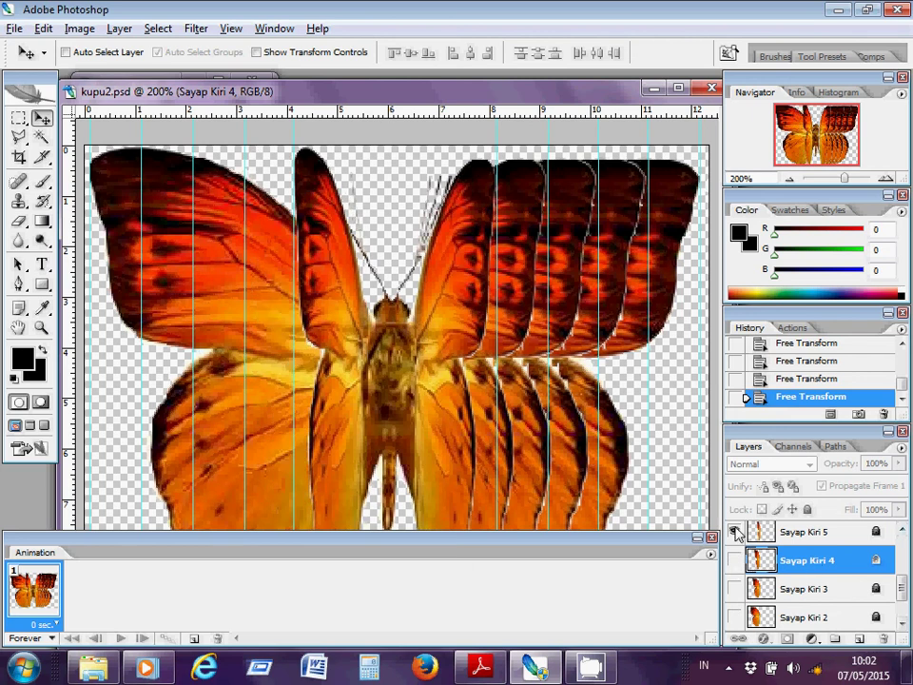
pyautogui.click(735, 531)
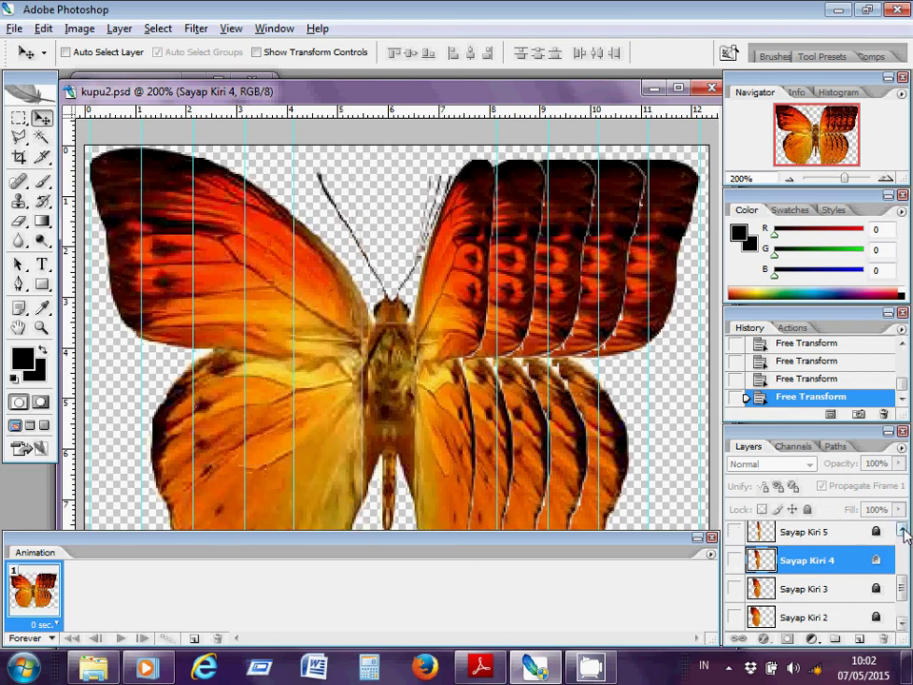
# - Hide the right wing layers Sayap Kanan 2 through Sayap Kanan 5 in frame 1, leaving Sayap Kanan 1 shown
pyautogui.click(905, 535)
pyautogui.click(905, 534)
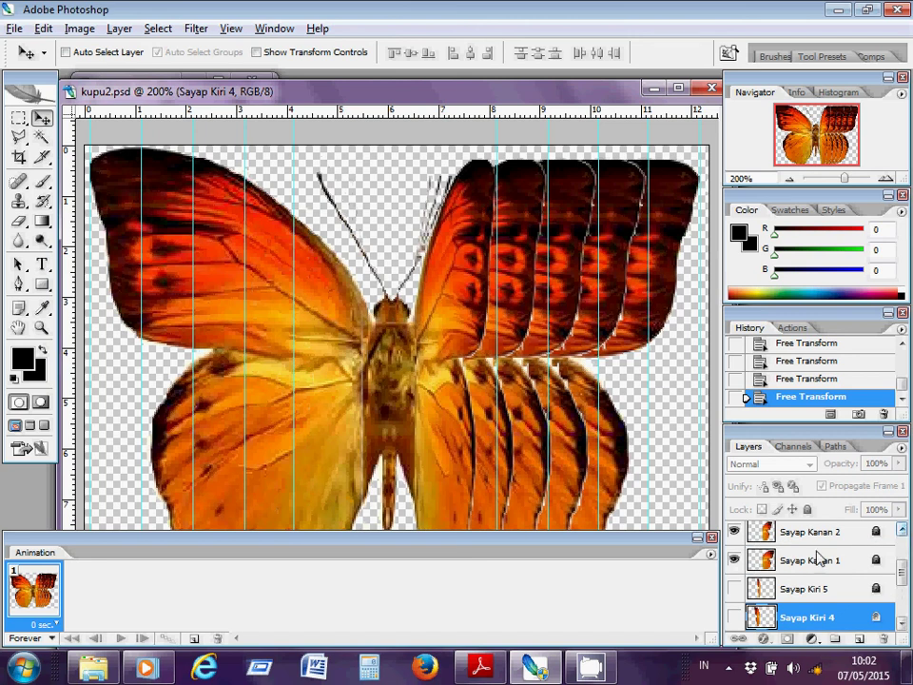
pyautogui.click(735, 532)
pyautogui.click(902, 534)
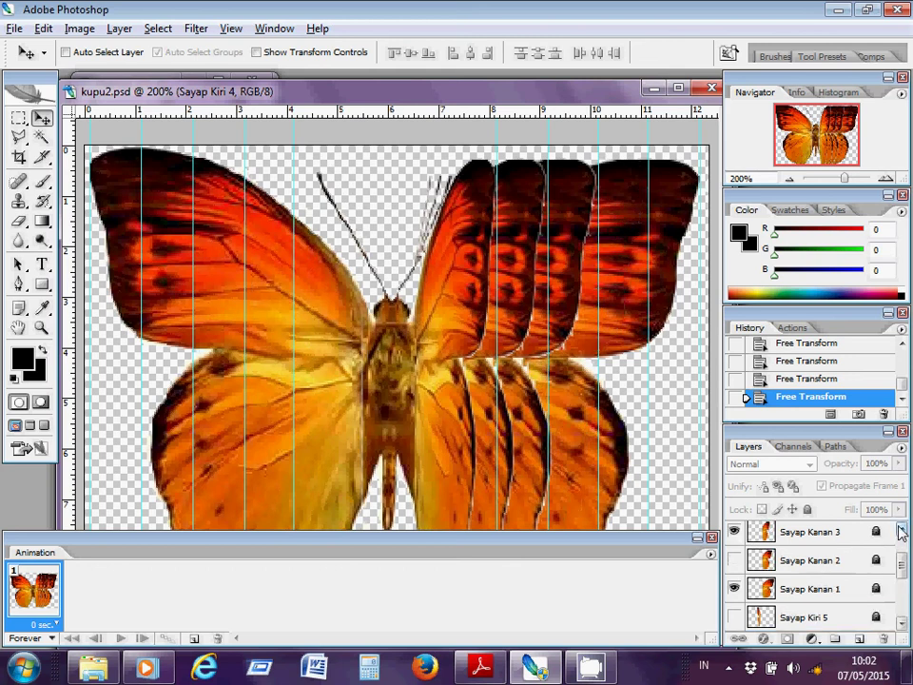
pyautogui.click(902, 534)
pyautogui.click(902, 535)
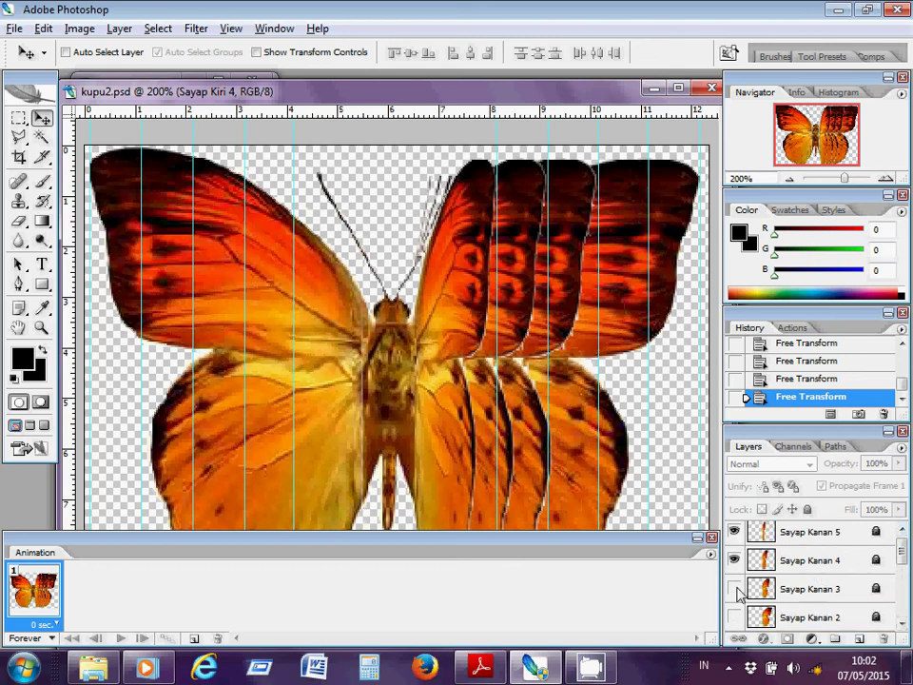
pyautogui.click(736, 590)
pyautogui.click(735, 560)
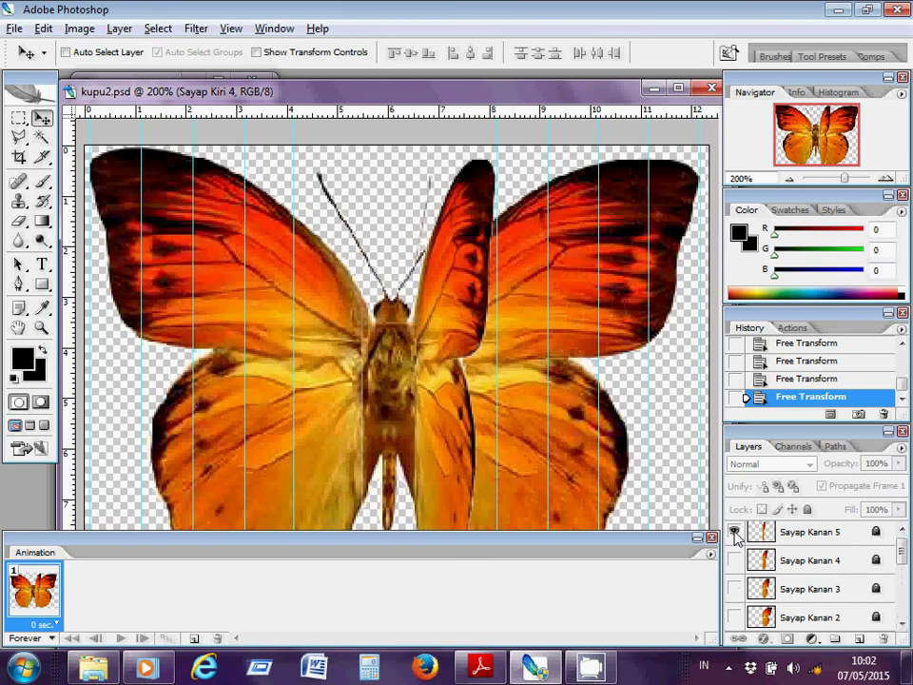
pyautogui.click(734, 533)
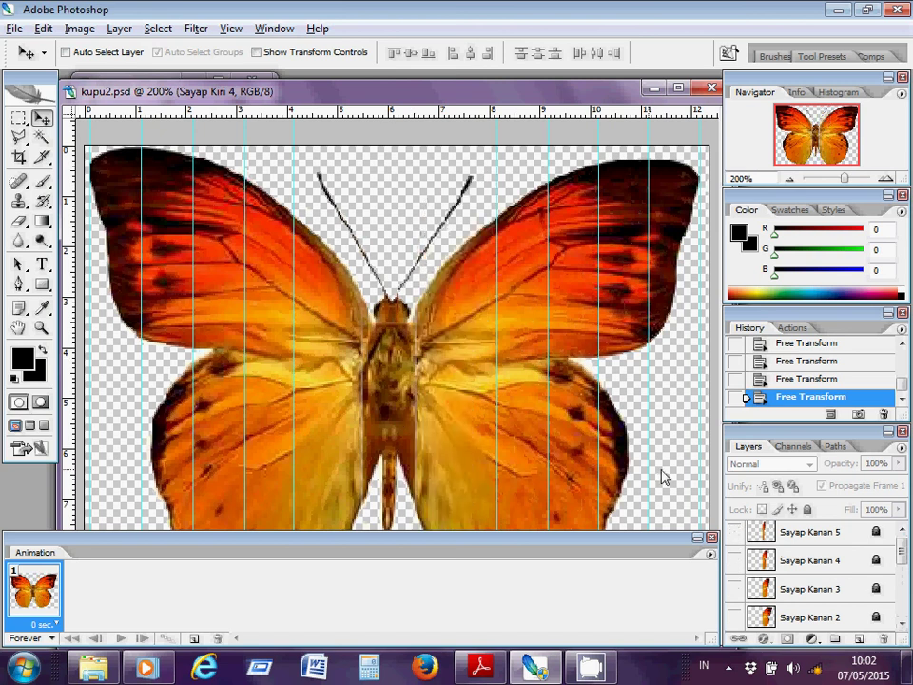
# - Duplicate the first animation frame seven times to make eight frames
pyautogui.moveTo(902, 561); pyautogui.dragTo(903, 620)
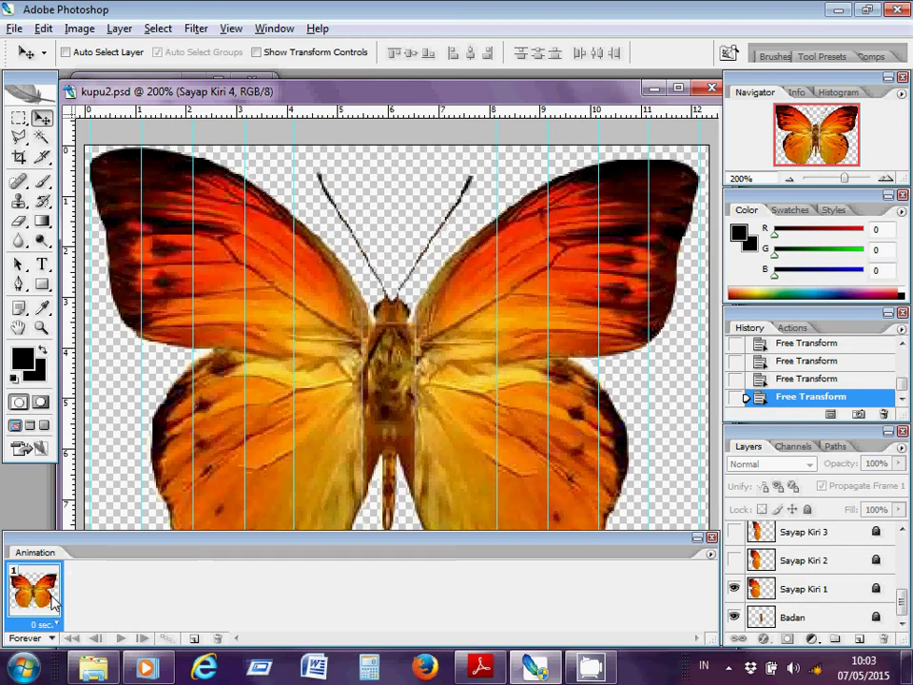
pyautogui.rightClick(52, 595)
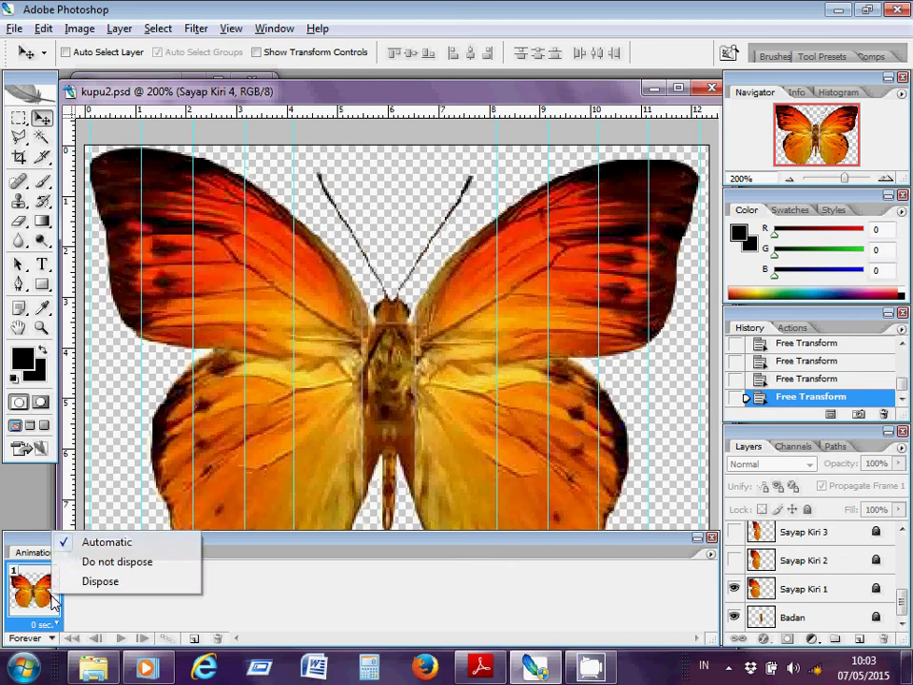
pyautogui.click(40, 599)
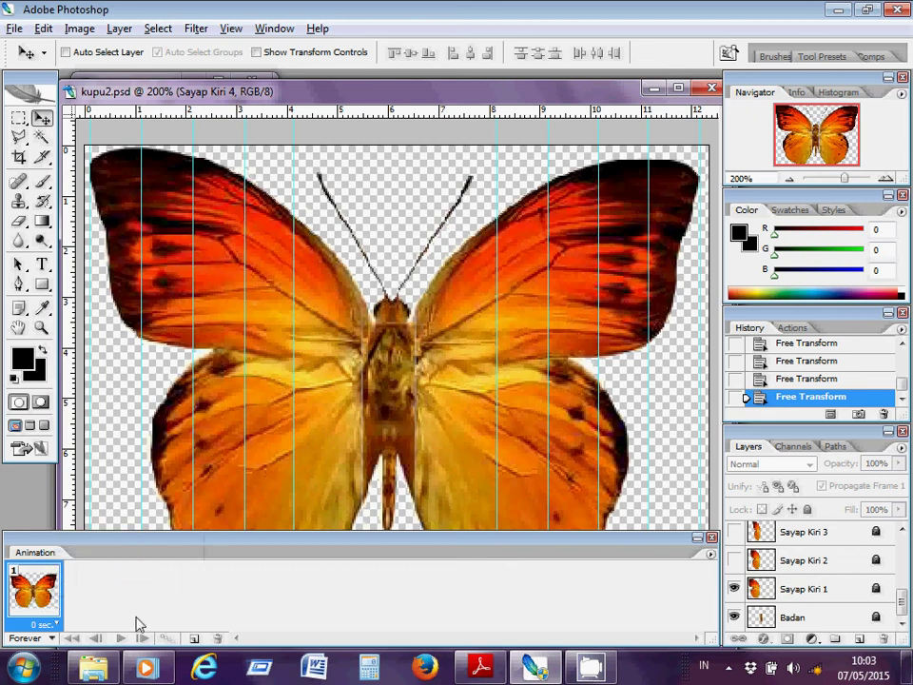
pyautogui.click(191, 643)
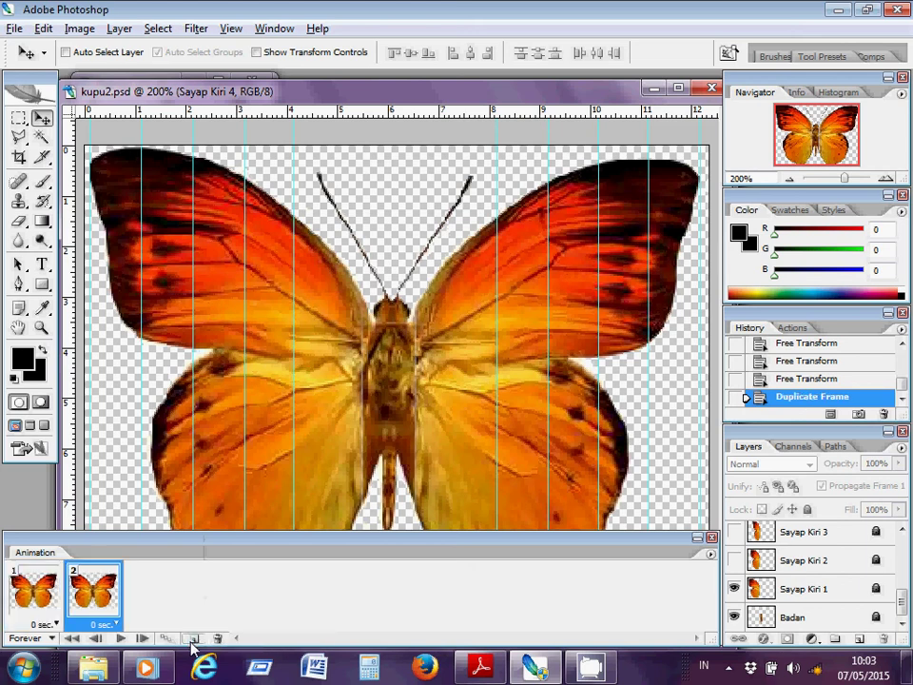
pyautogui.click(192, 642)
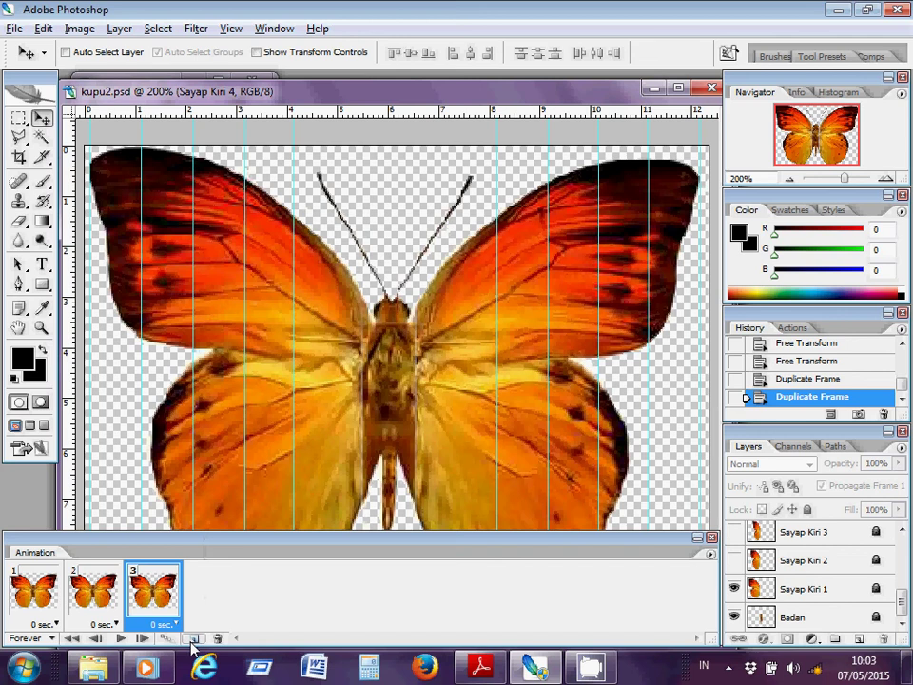
pyautogui.click(193, 642)
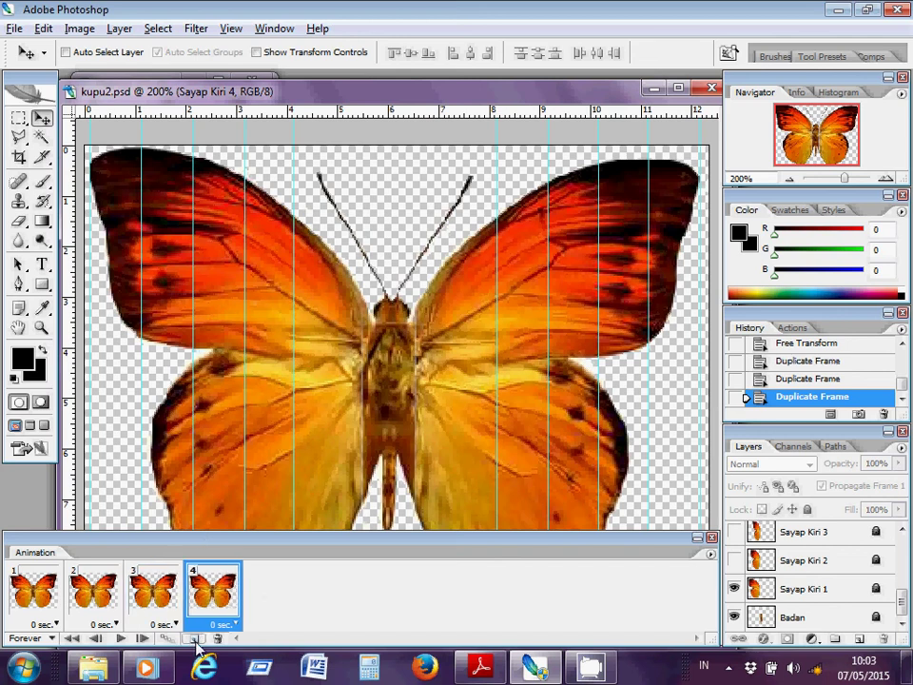
pyautogui.click(193, 642)
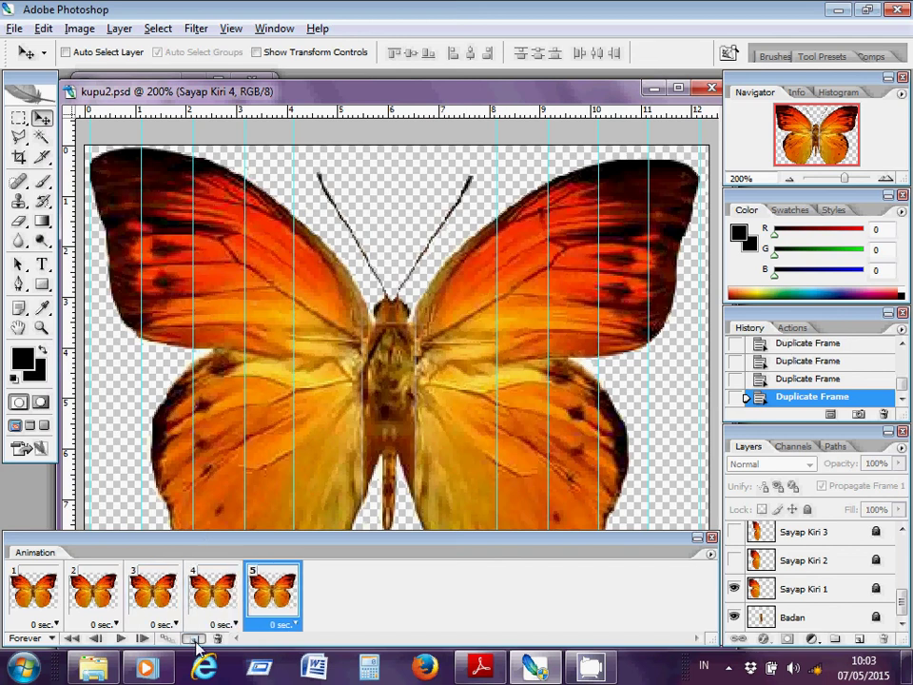
pyautogui.click(193, 641)
pyautogui.click(194, 641)
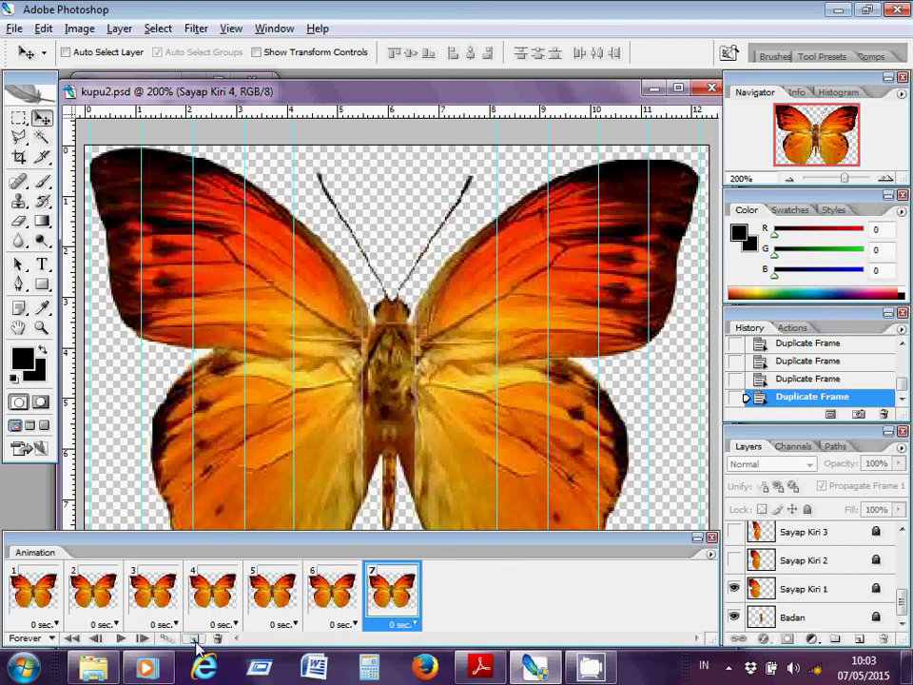
pyautogui.click(194, 641)
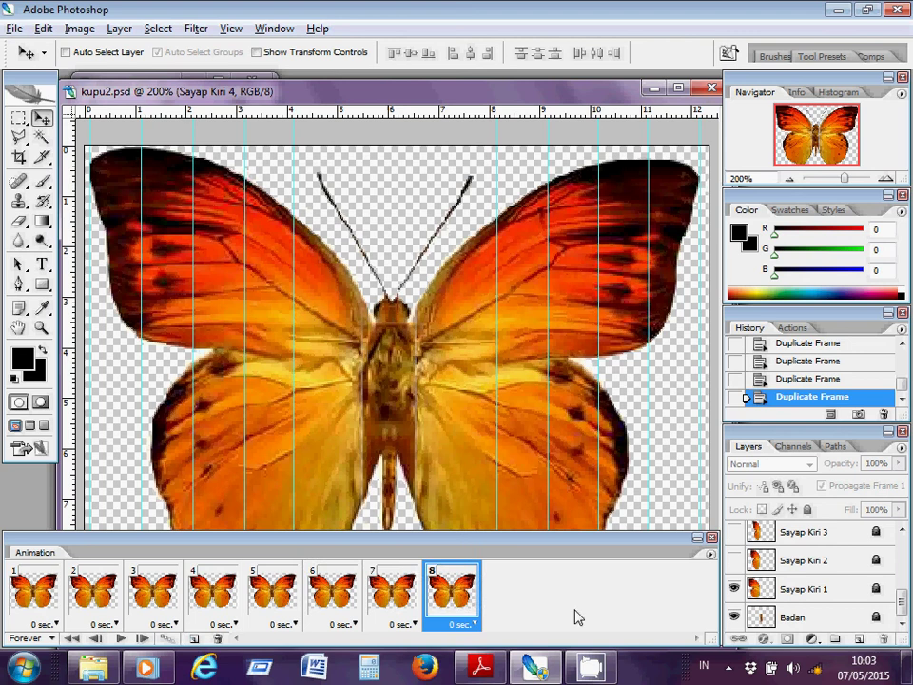
# - In frame 2, show Sayap Kiri 2 and Sayap Kanan 2 and hide Sayap Kiri 1 and Sayap Kanan 1
pyautogui.click(38, 594)
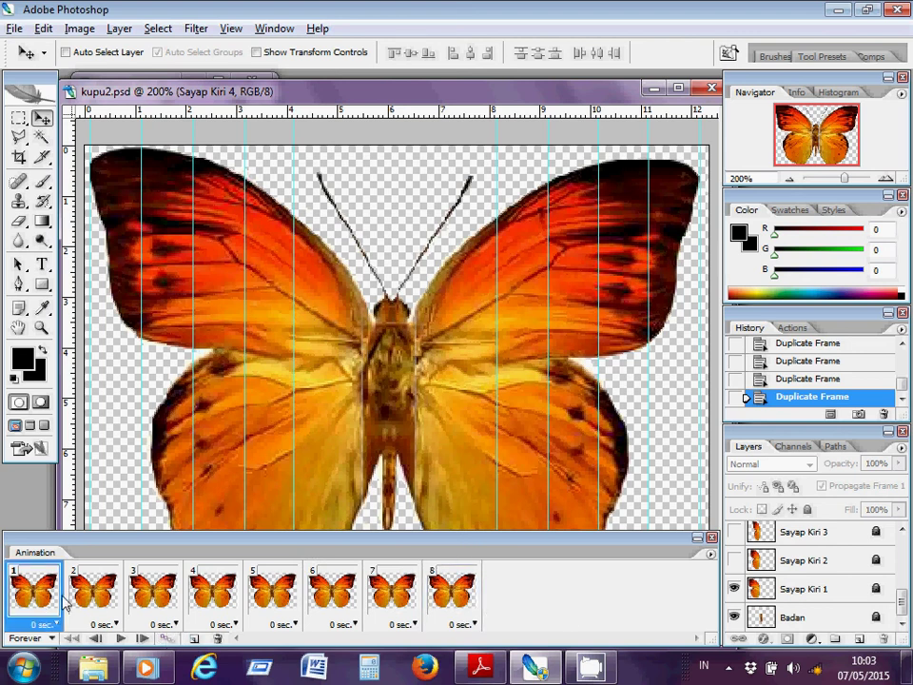
pyautogui.click(95, 600)
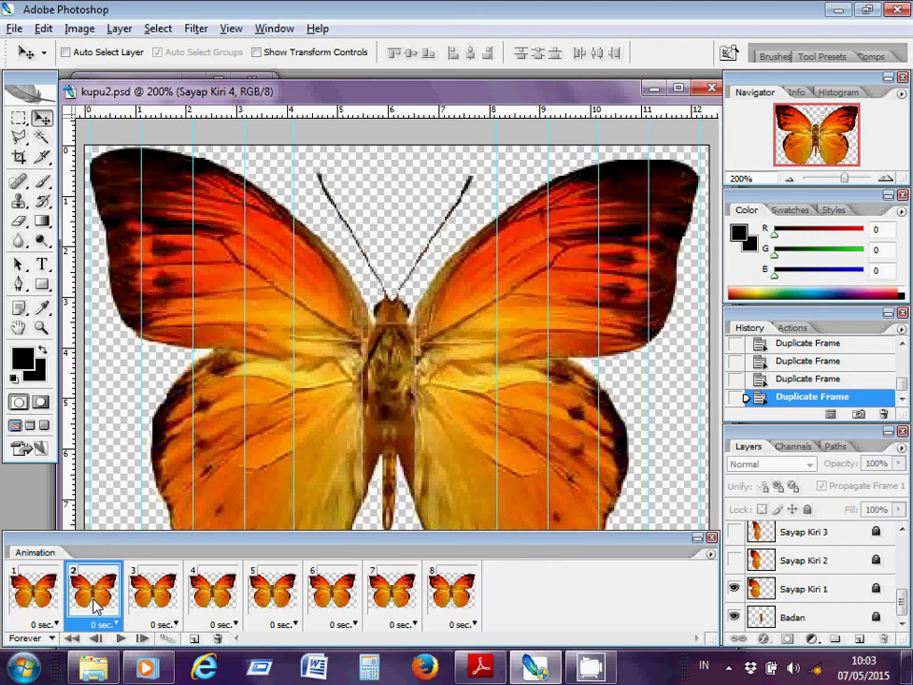
pyautogui.click(741, 561)
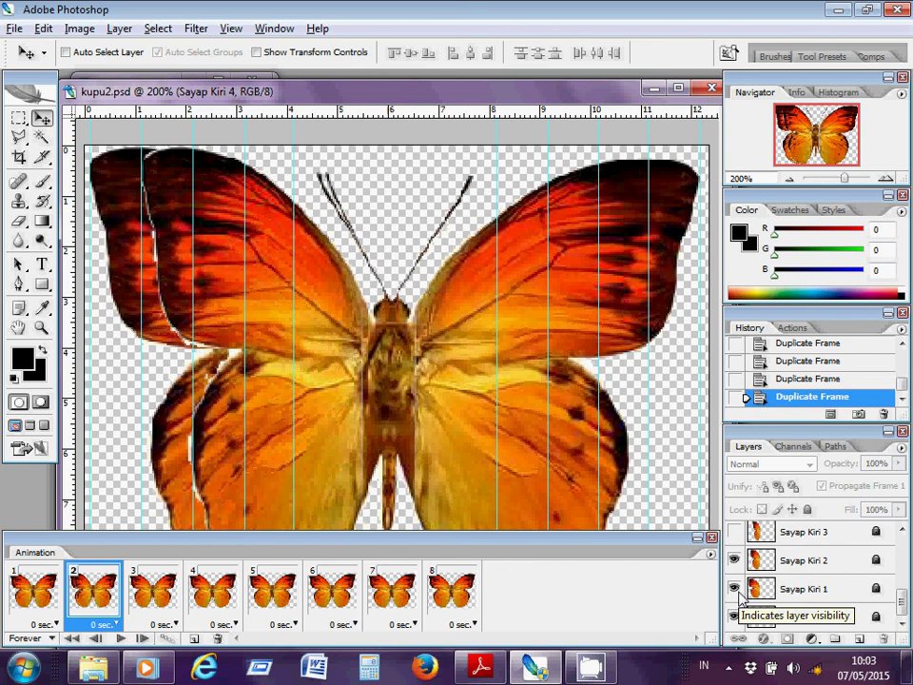
pyautogui.click(735, 589)
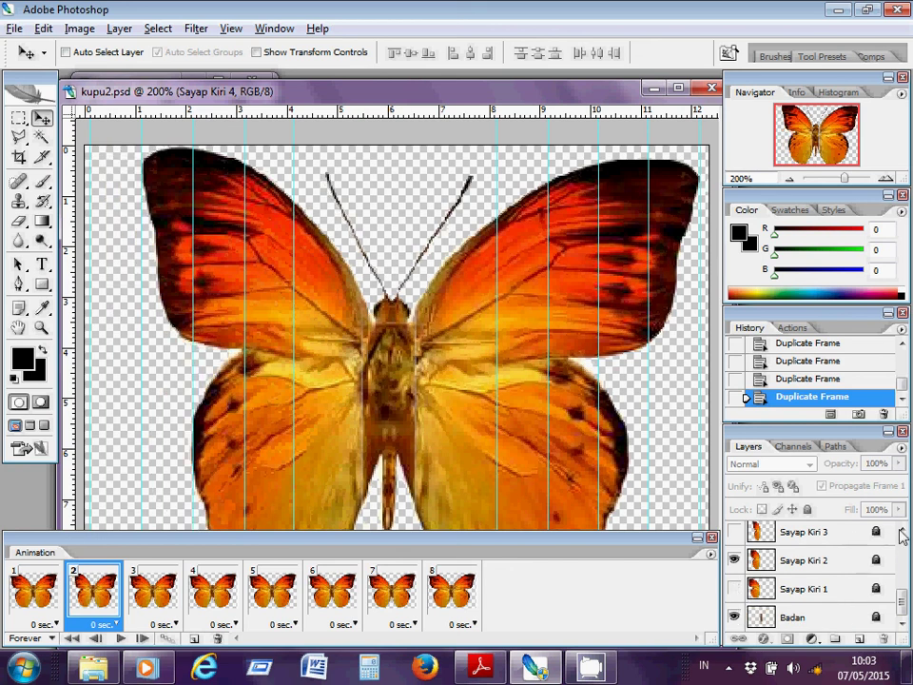
pyautogui.scroll(4, 902, 535)
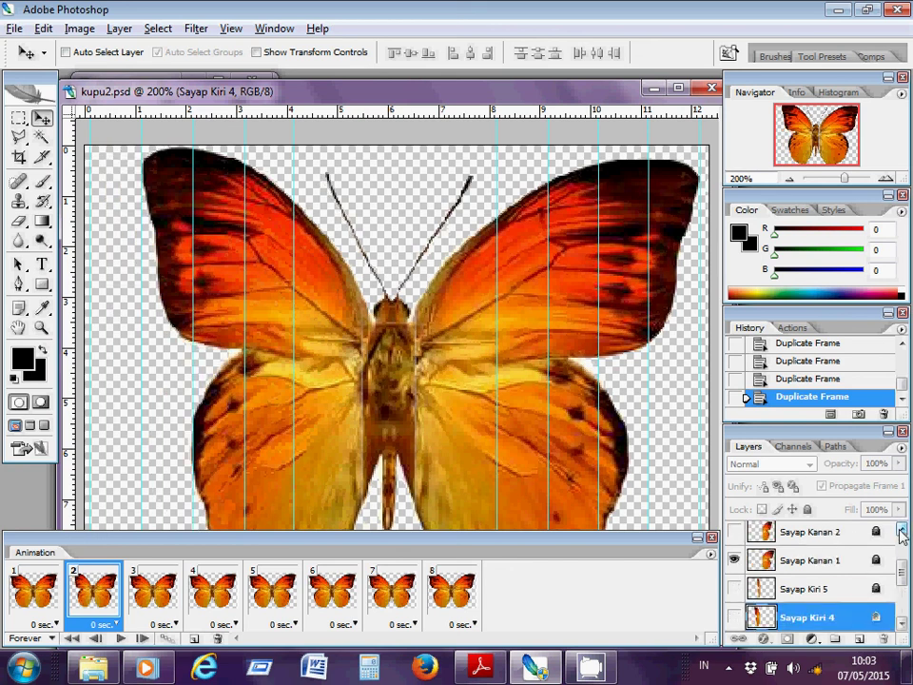
pyautogui.scroll(1, 902, 536)
pyautogui.click(736, 561)
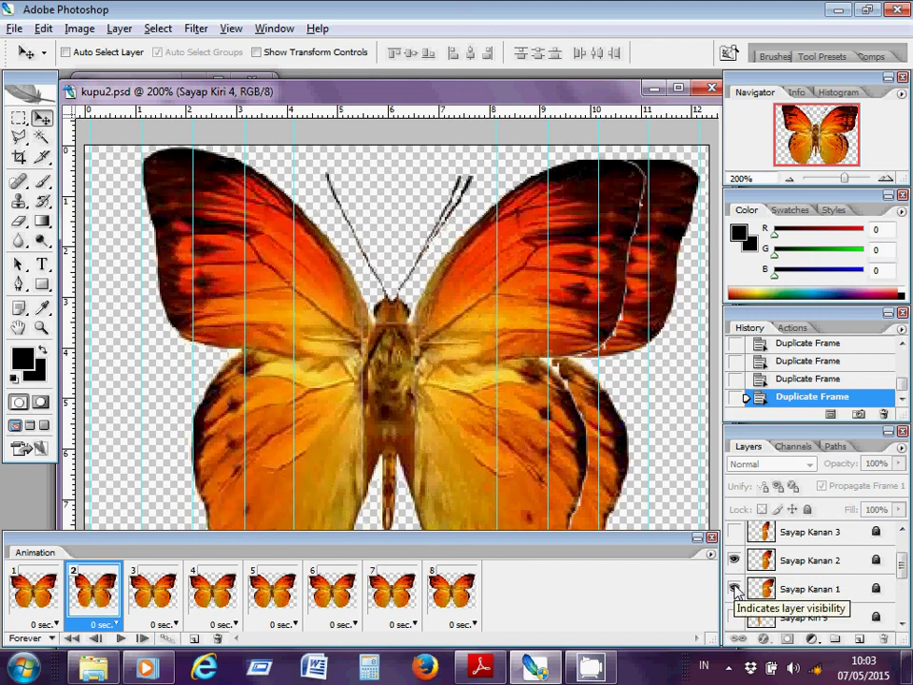
pyautogui.click(736, 589)
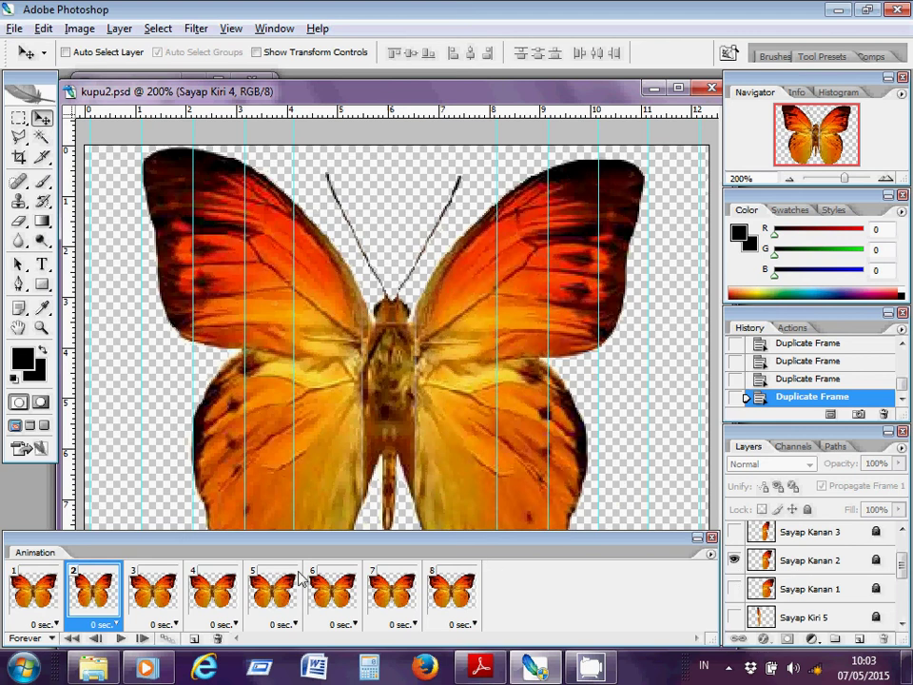
# - In frame 3, show Sayap Kanan 3 and Sayap Kiri 3 and hide Sayap Kanan 1 and Sayap Kiri 1
pyautogui.click(168, 600)
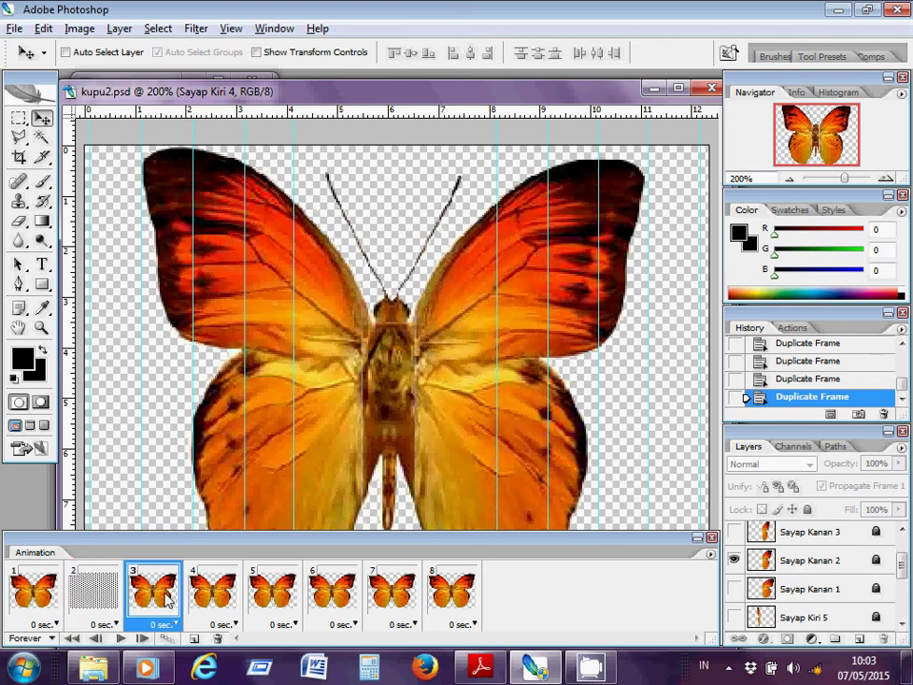
pyautogui.click(735, 533)
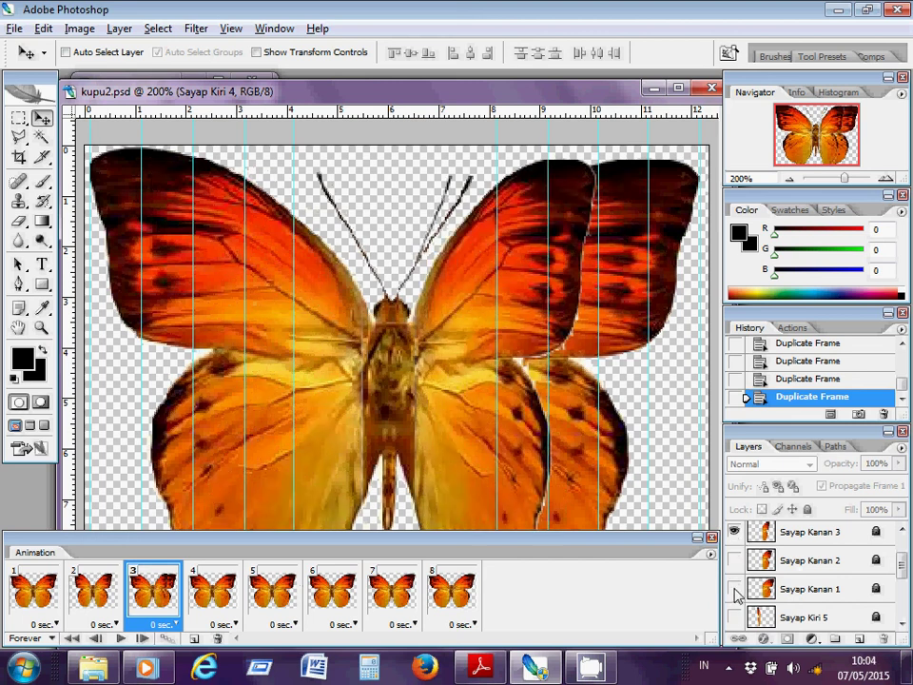
pyautogui.click(734, 595)
pyautogui.click(904, 624)
pyautogui.click(904, 624)
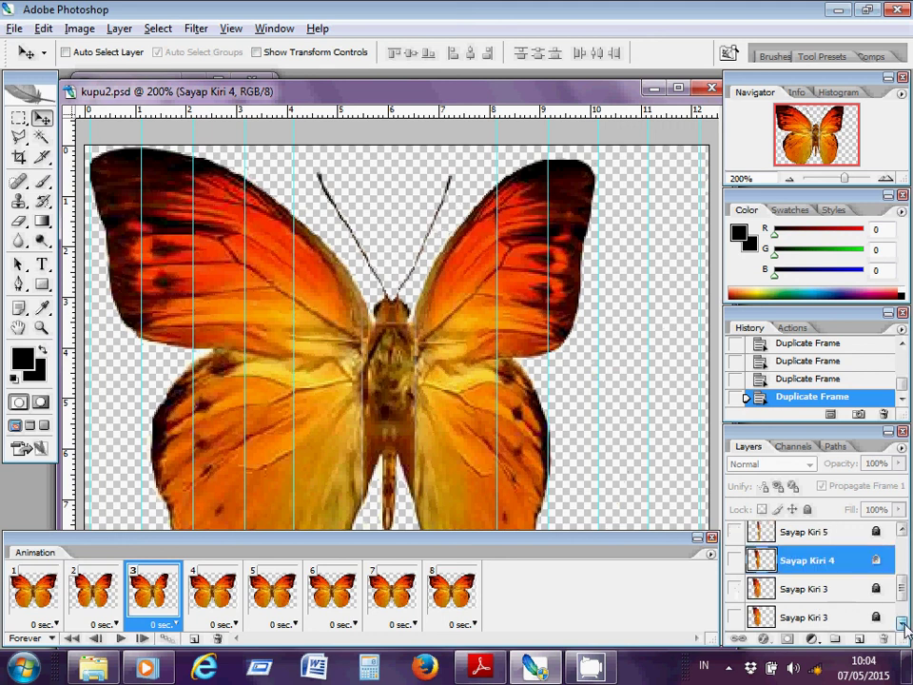
pyautogui.click(904, 624)
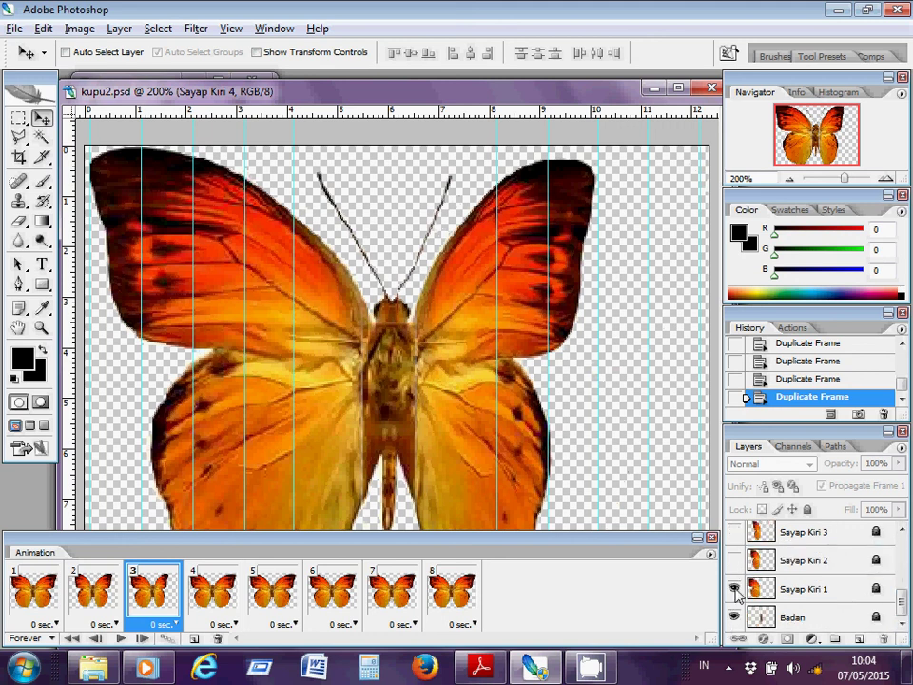
pyautogui.click(736, 533)
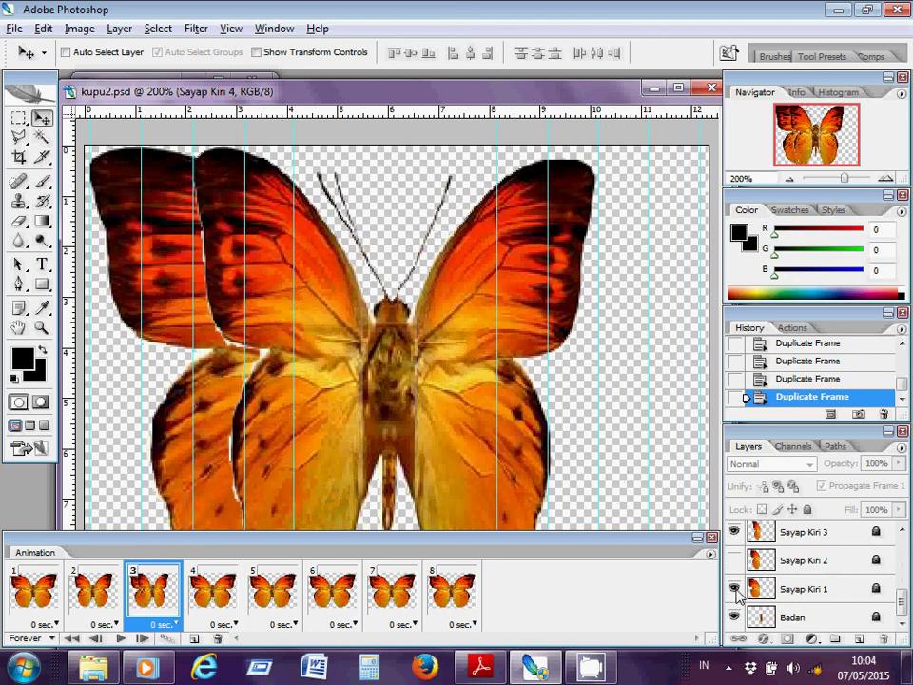
pyautogui.click(735, 589)
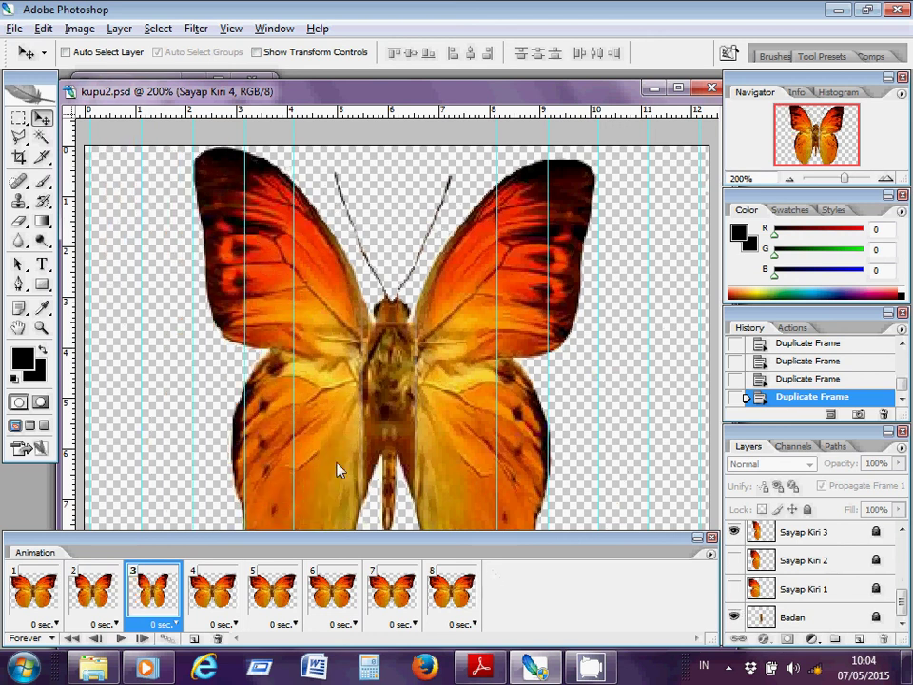
# - In frame 4, replace the left wing by hiding Sayap Kiri 1 and showing Sayap Kiri 4
pyautogui.click(213, 590)
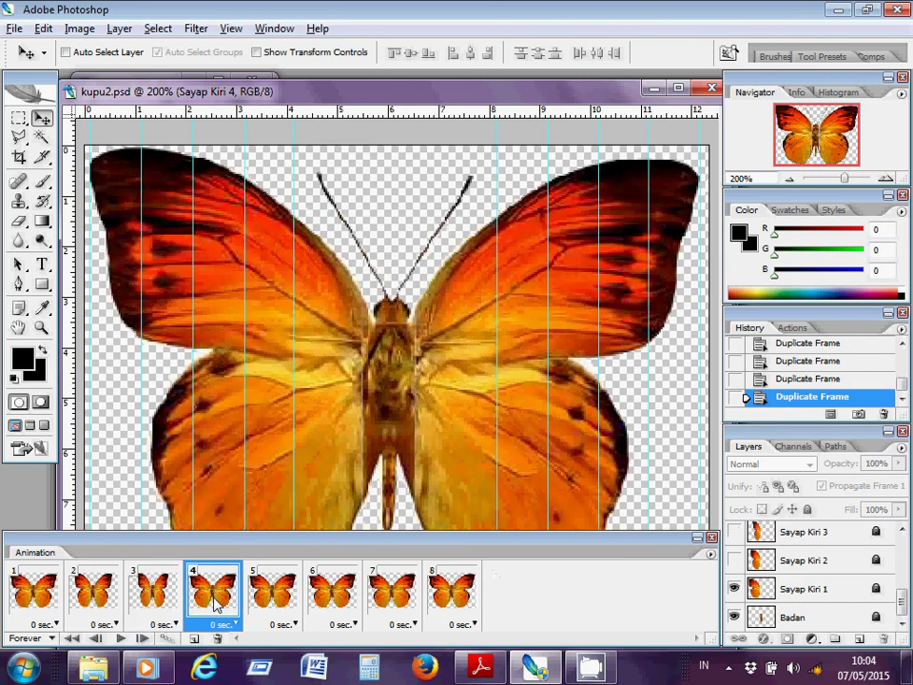
pyautogui.click(735, 594)
pyautogui.click(903, 529)
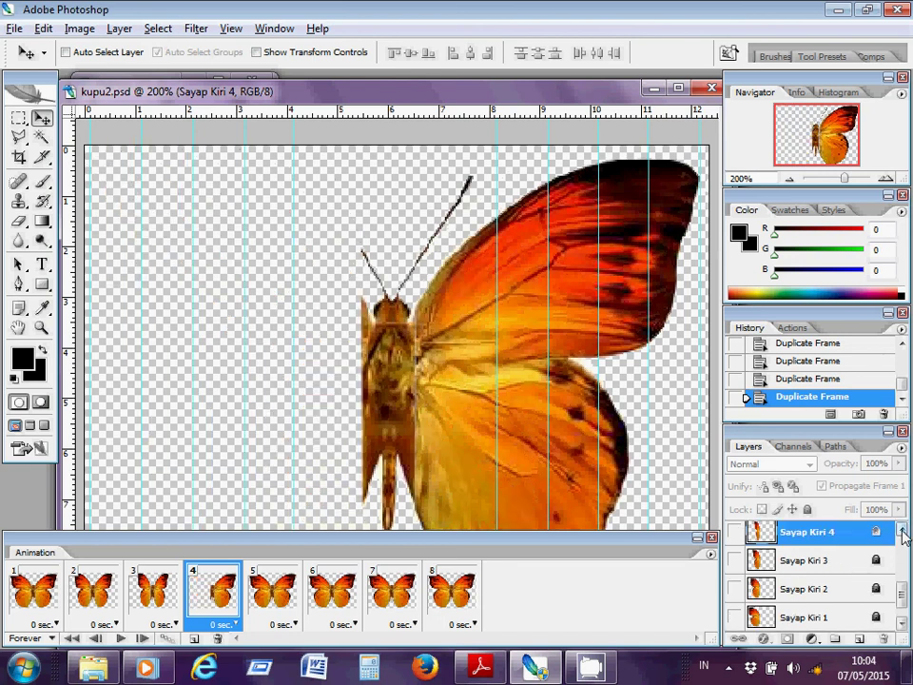
pyautogui.click(903, 530)
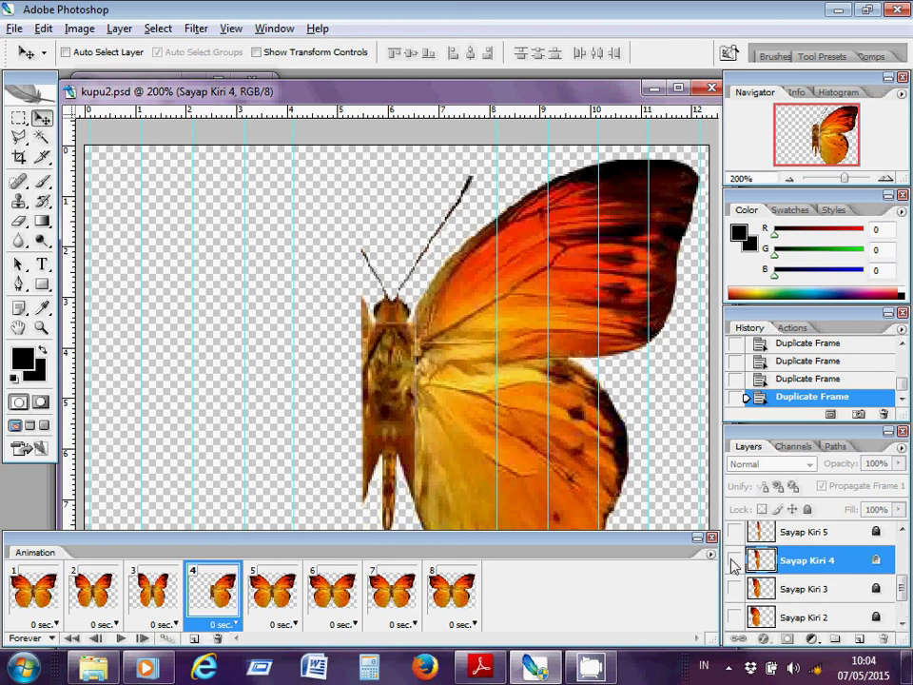
pyautogui.click(736, 560)
# - In frame 4, replace the right wing by hiding Sayap Kanan 1 and showing Sayap Kanan 4
pyautogui.click(903, 531)
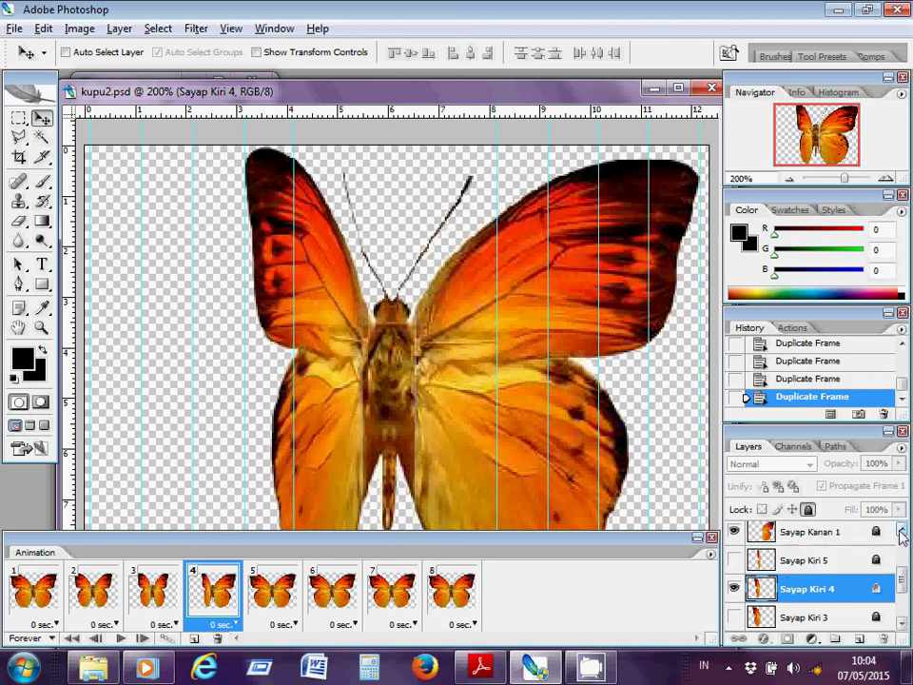
pyautogui.click(903, 530)
pyautogui.click(902, 530)
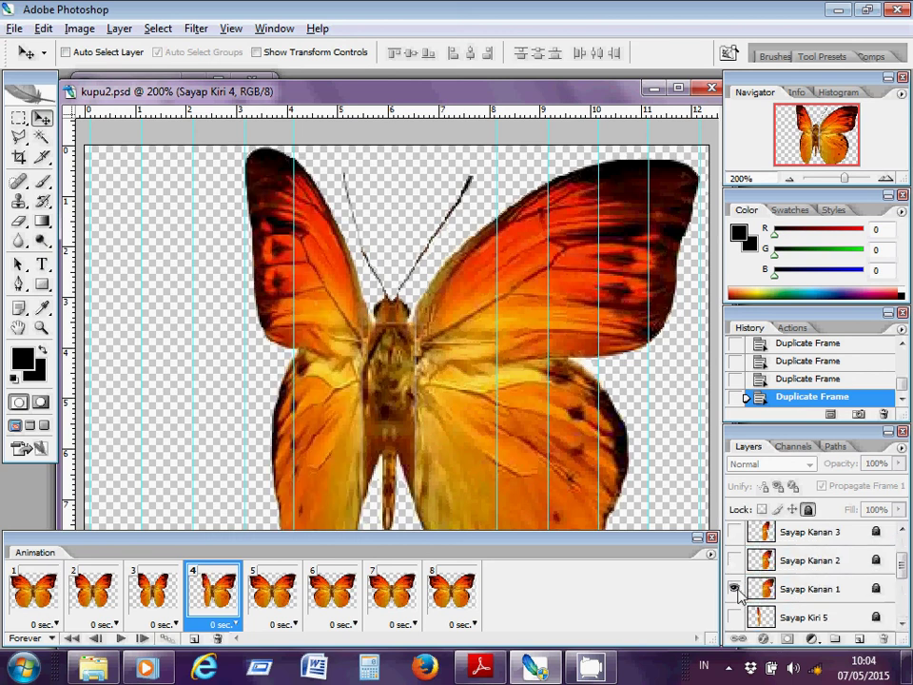
pyautogui.click(735, 589)
pyautogui.click(903, 530)
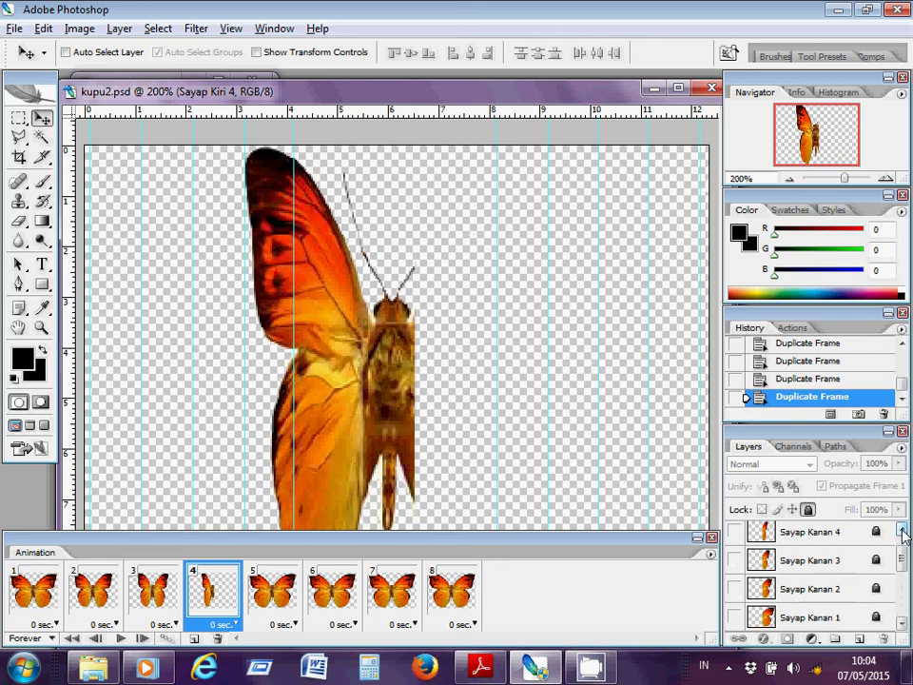
pyautogui.click(734, 534)
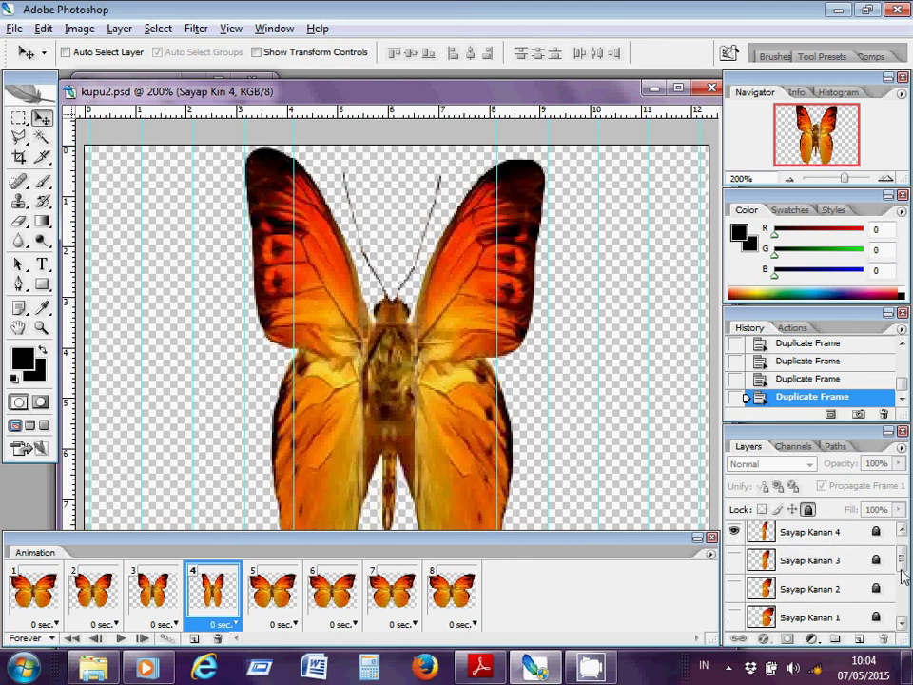
pyautogui.scroll(-1, 902, 590)
pyautogui.scroll(-3, 904, 592)
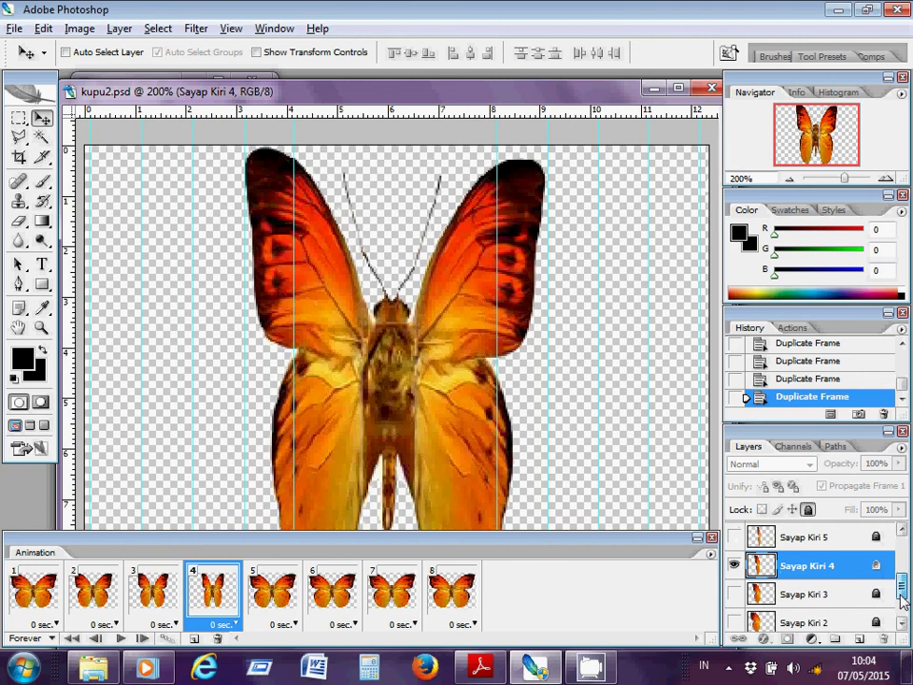
pyautogui.click(735, 538)
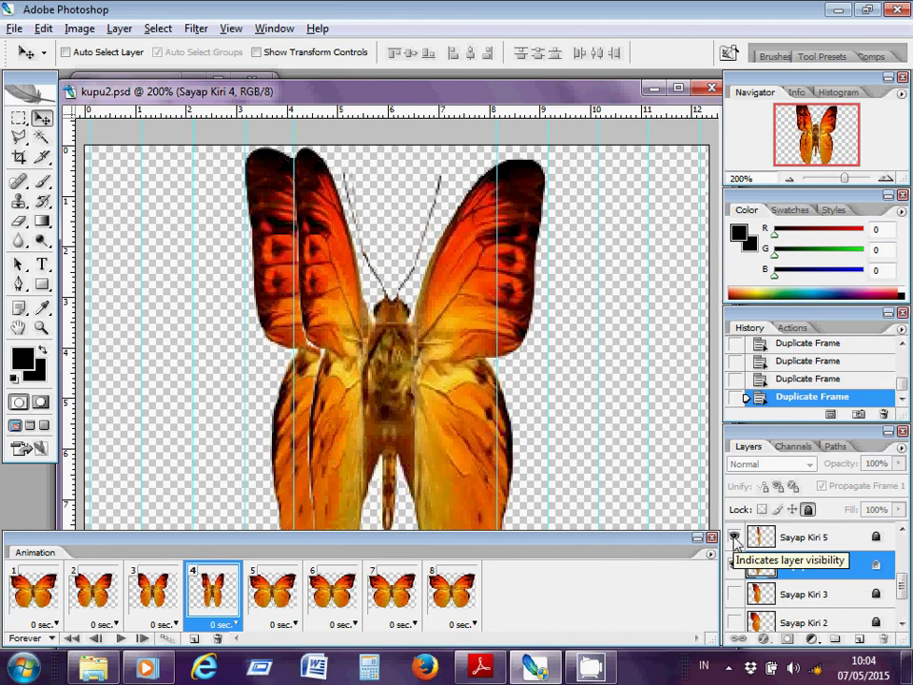
pyautogui.click(735, 539)
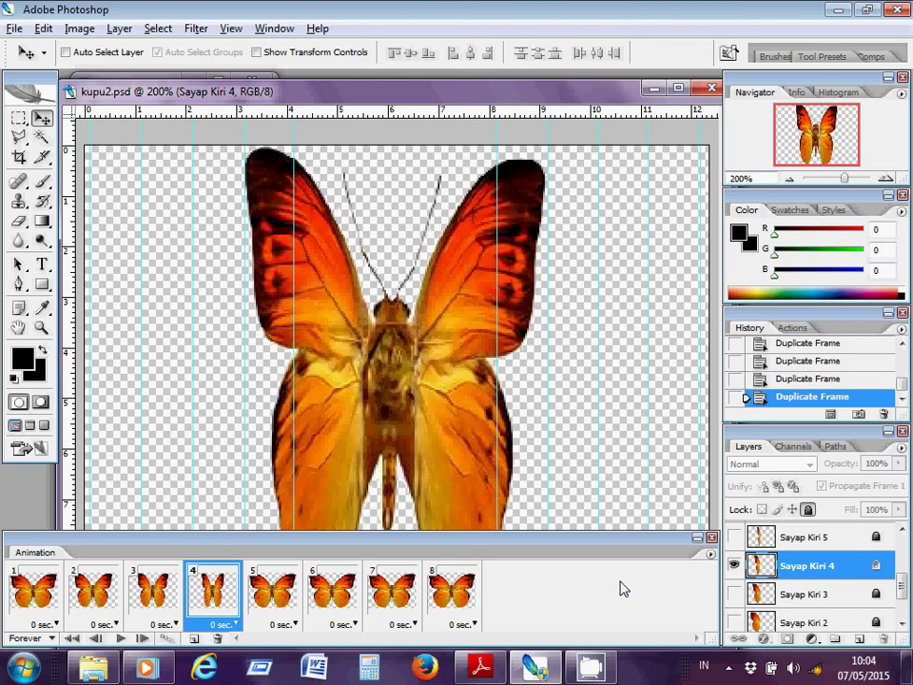
# - In frame 5, replace the left wing by showing Sayap Kiri 5 and hiding Sayap Kiri 1
pyautogui.click(276, 601)
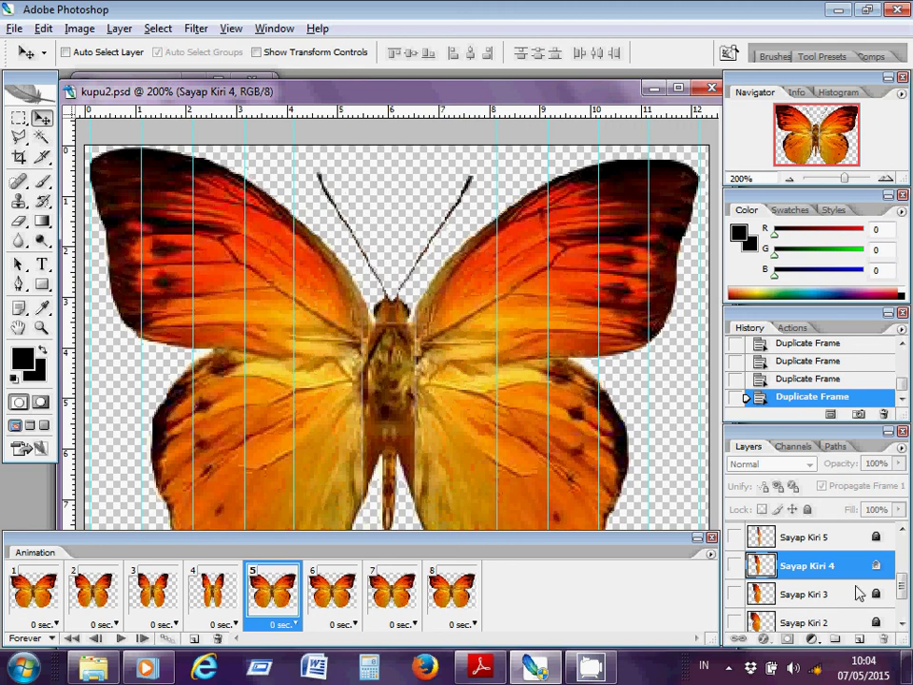
pyautogui.moveTo(904, 592); pyautogui.dragTo(905, 584)
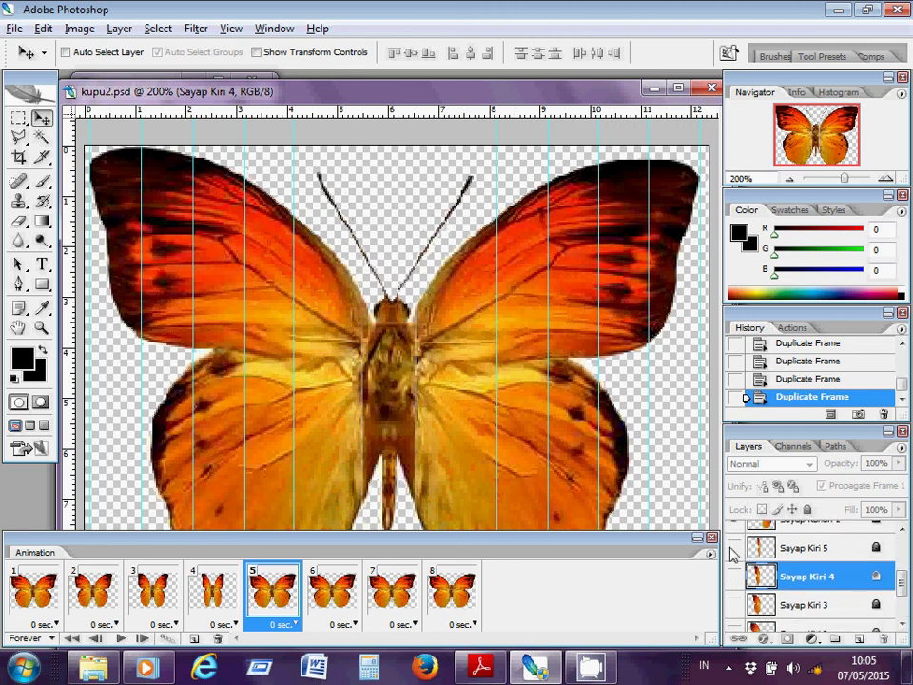
pyautogui.click(733, 549)
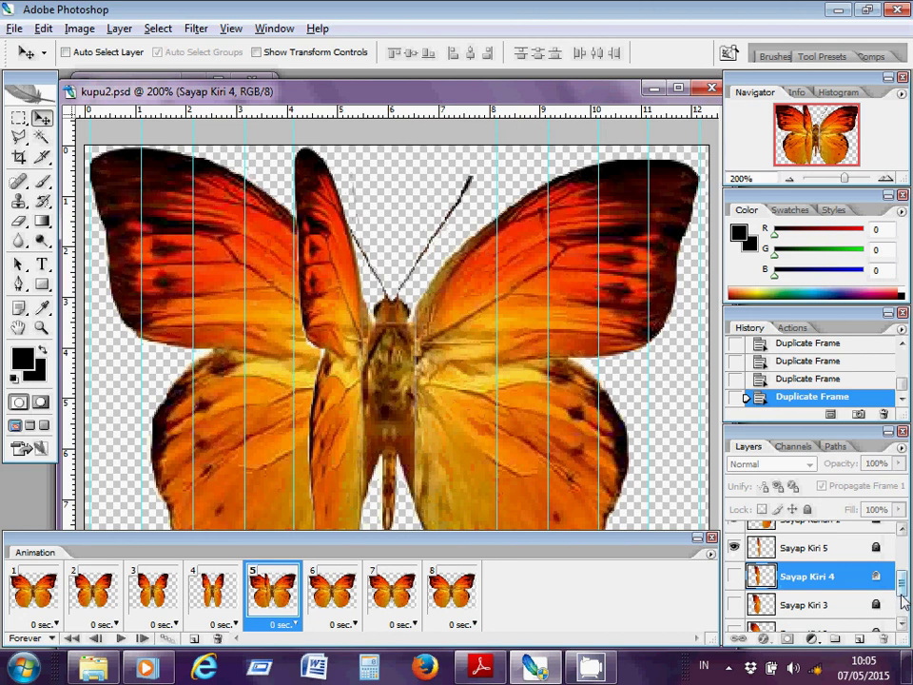
pyautogui.moveTo(900, 578); pyautogui.dragTo(901, 598)
pyautogui.click(734, 591)
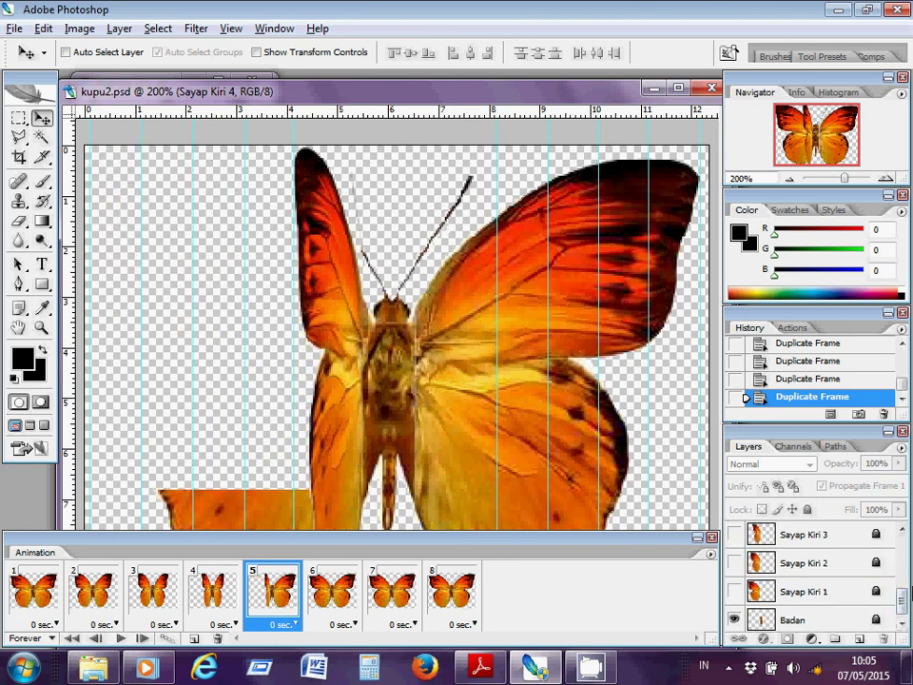
# - In frame 5, replace the right wing by showing Sayap Kanan 5 and hiding Sayap Kanan 1
pyautogui.moveTo(905, 596); pyautogui.dragTo(904, 539)
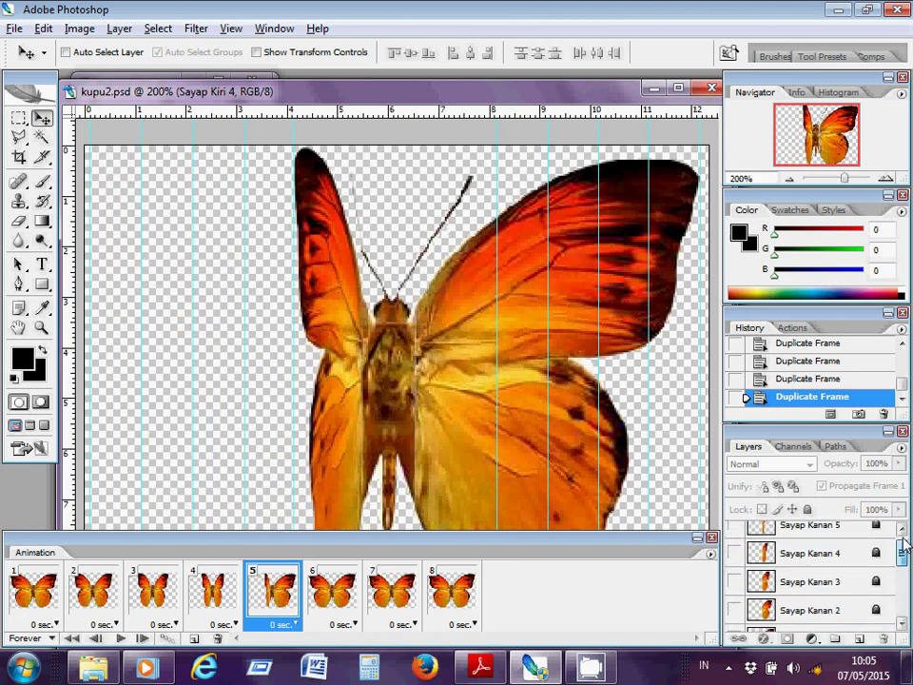
pyautogui.click(733, 535)
pyautogui.moveTo(904, 559); pyautogui.dragTo(904, 573)
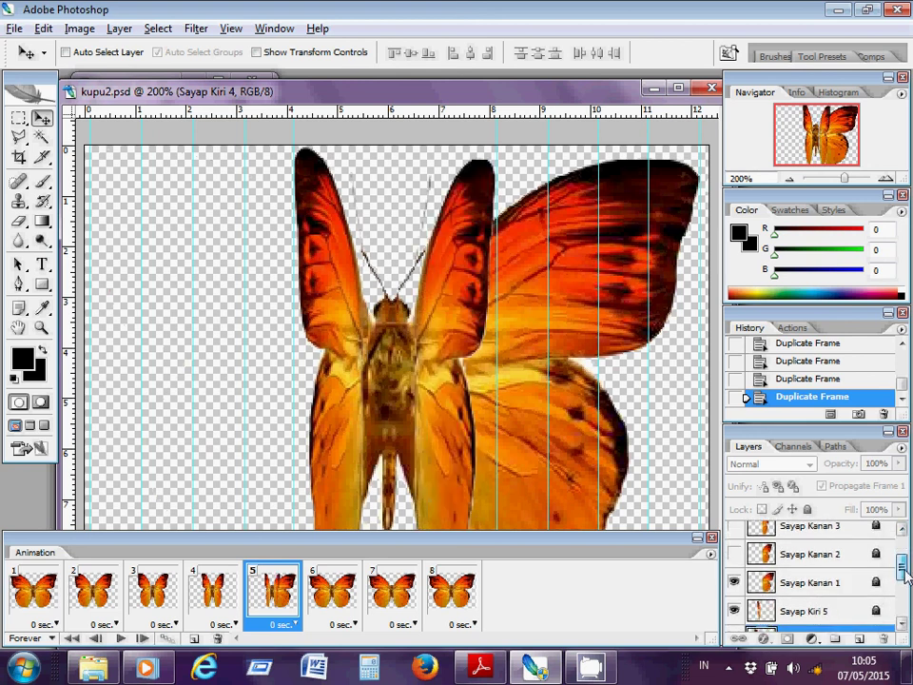
pyautogui.click(739, 584)
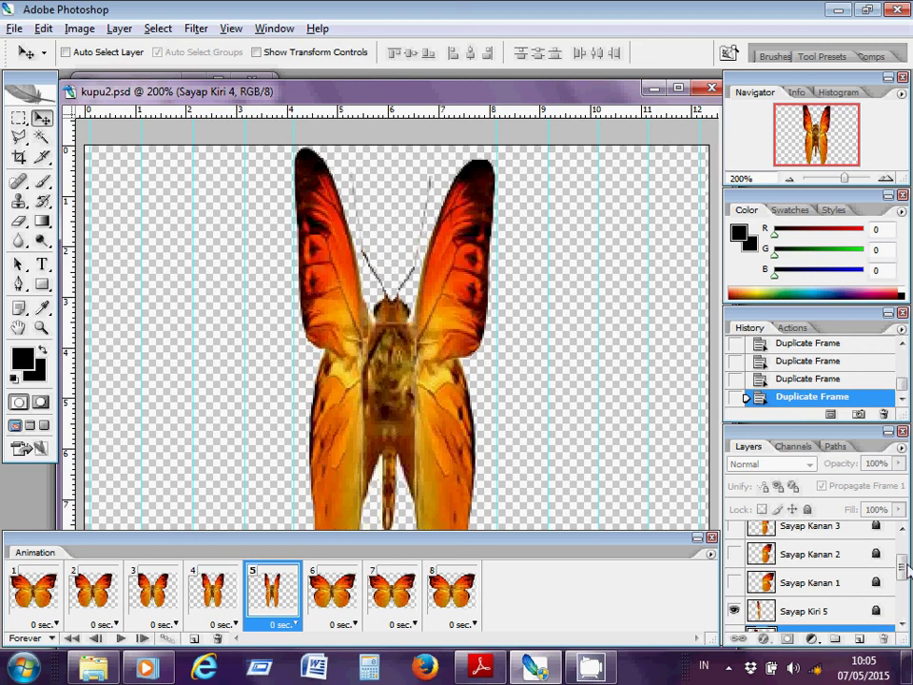
pyautogui.moveTo(902, 571); pyautogui.dragTo(899, 546)
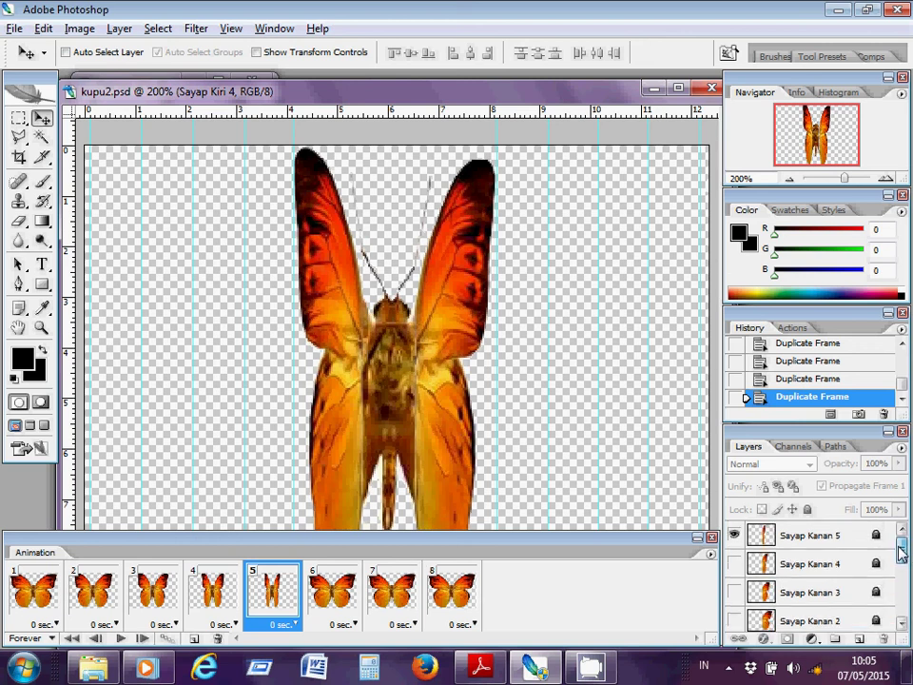
pyautogui.click(733, 564)
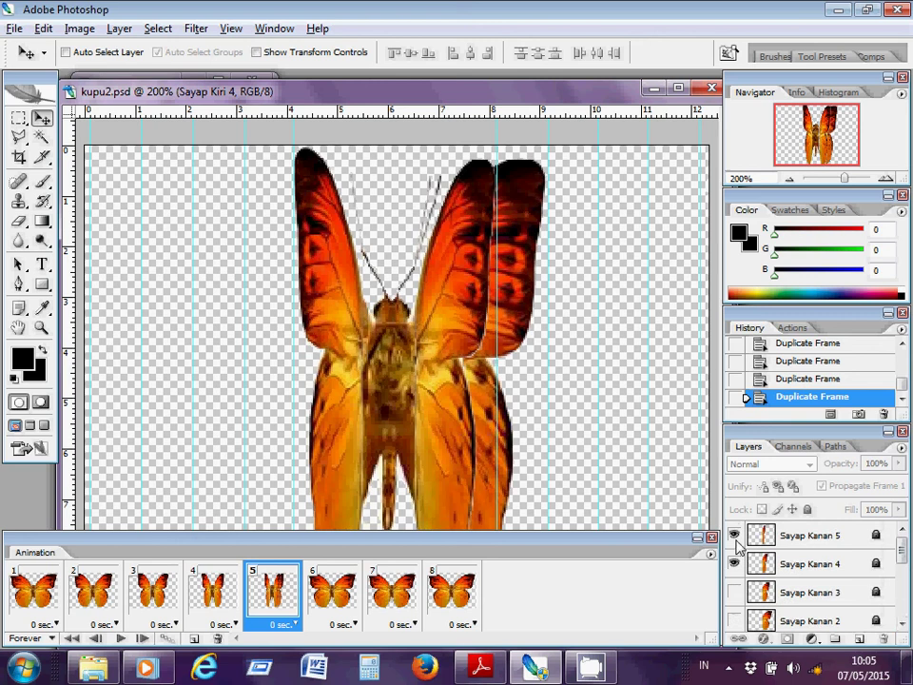
pyautogui.click(734, 536)
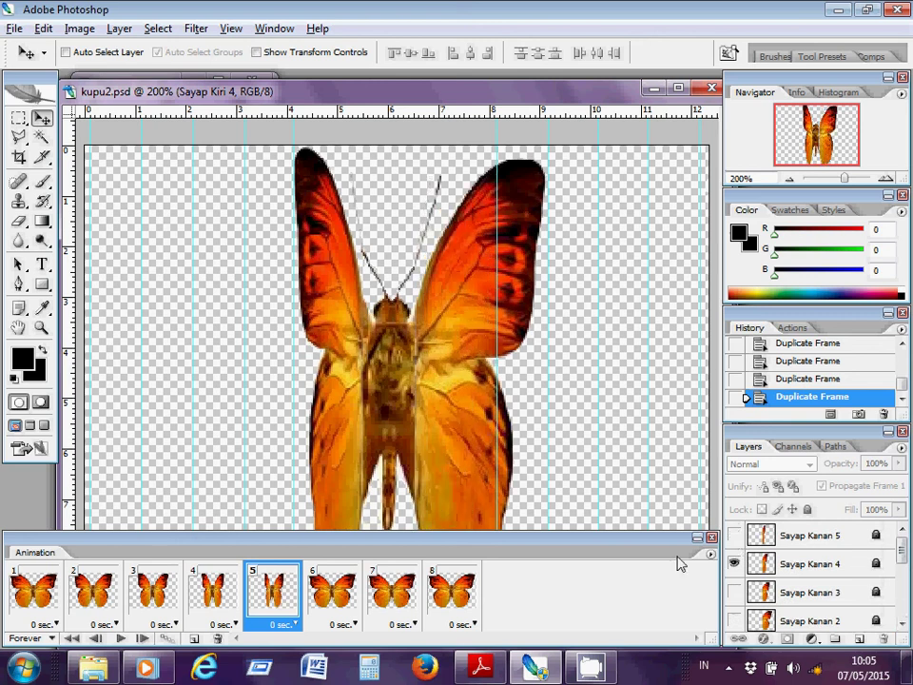
pyautogui.click(734, 535)
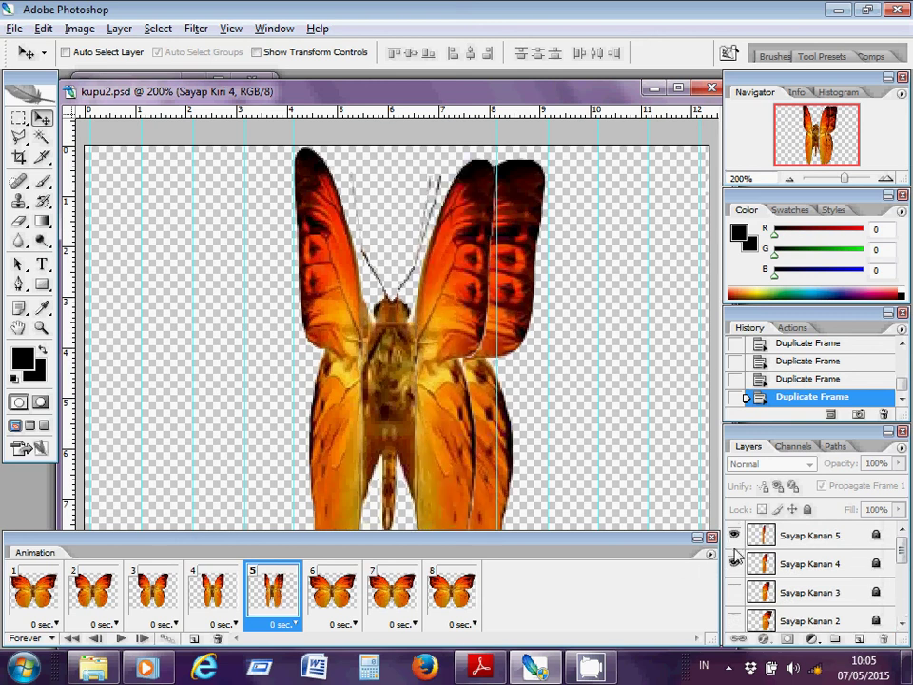
pyautogui.click(733, 564)
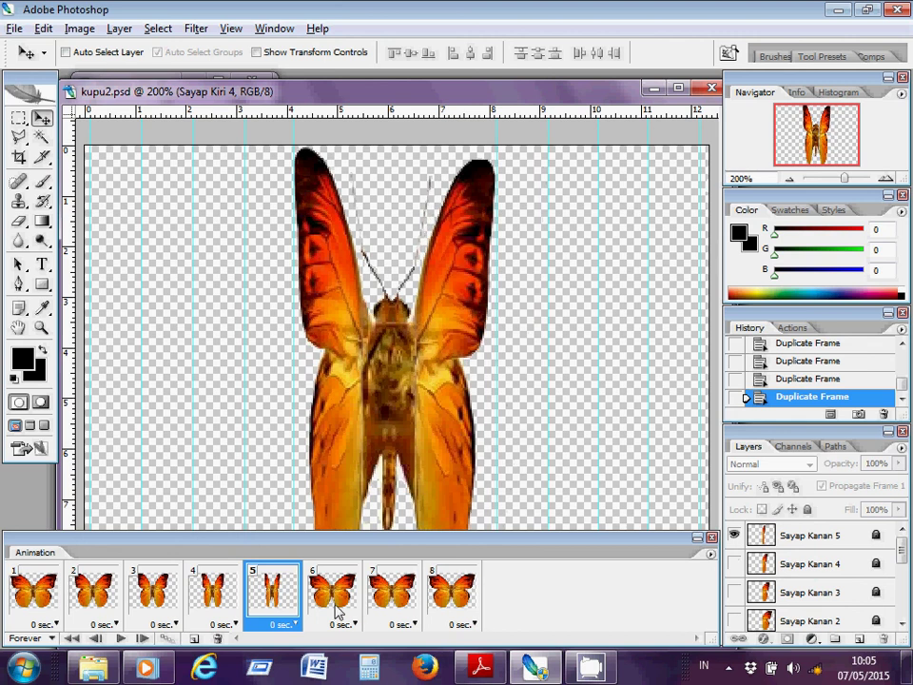
# - In frame 6, show Sayap Kanan 4 and Sayap Kiri 4 and hide Sayap Kanan 1 and Sayap Kiri 1
pyautogui.click(338, 612)
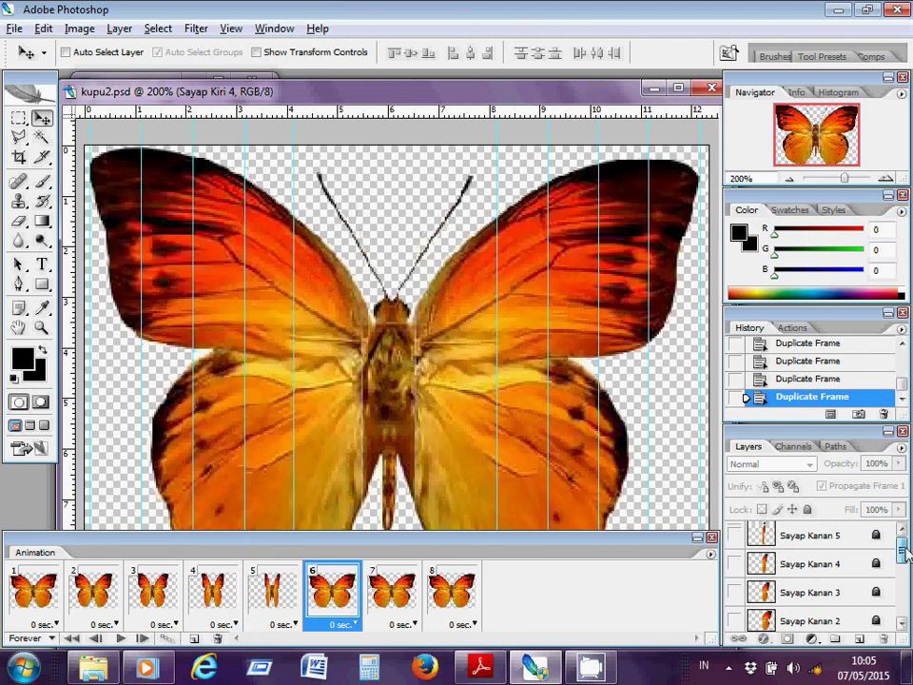
pyautogui.click(734, 564)
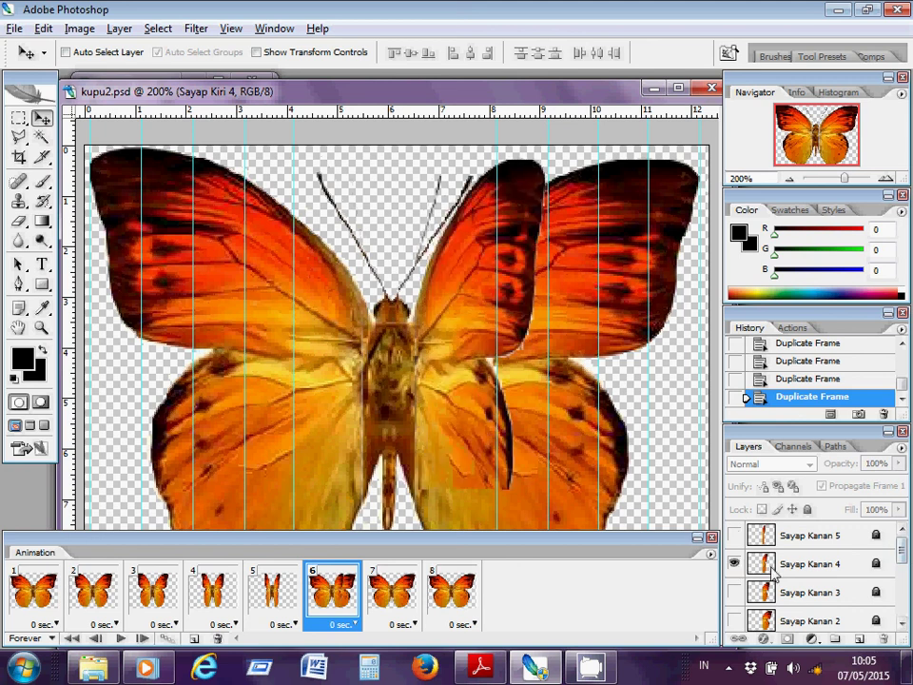
pyautogui.moveTo(900, 562); pyautogui.dragTo(905, 604)
pyautogui.click(733, 575)
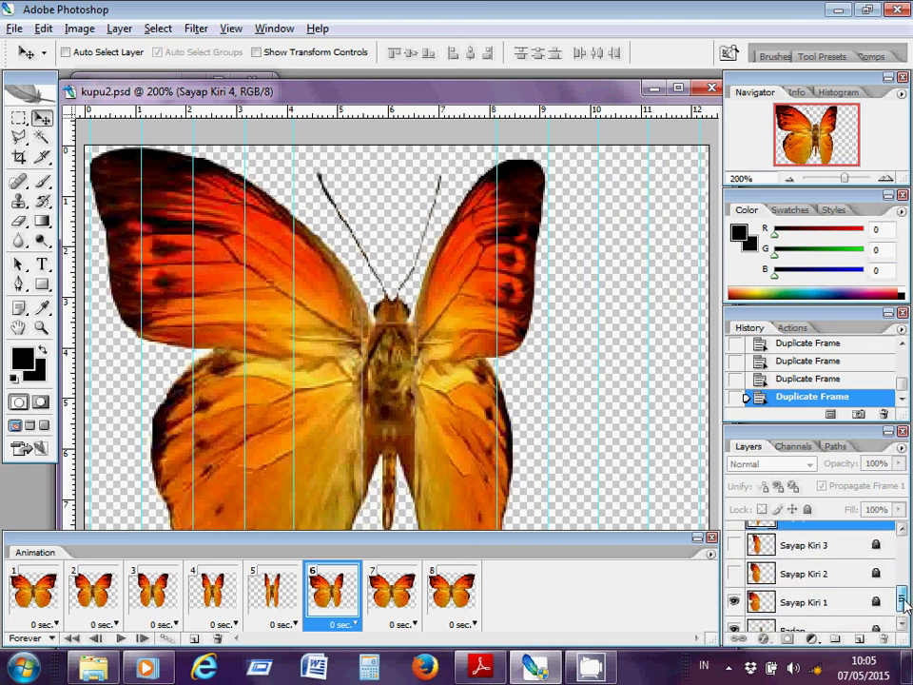
pyautogui.click(734, 602)
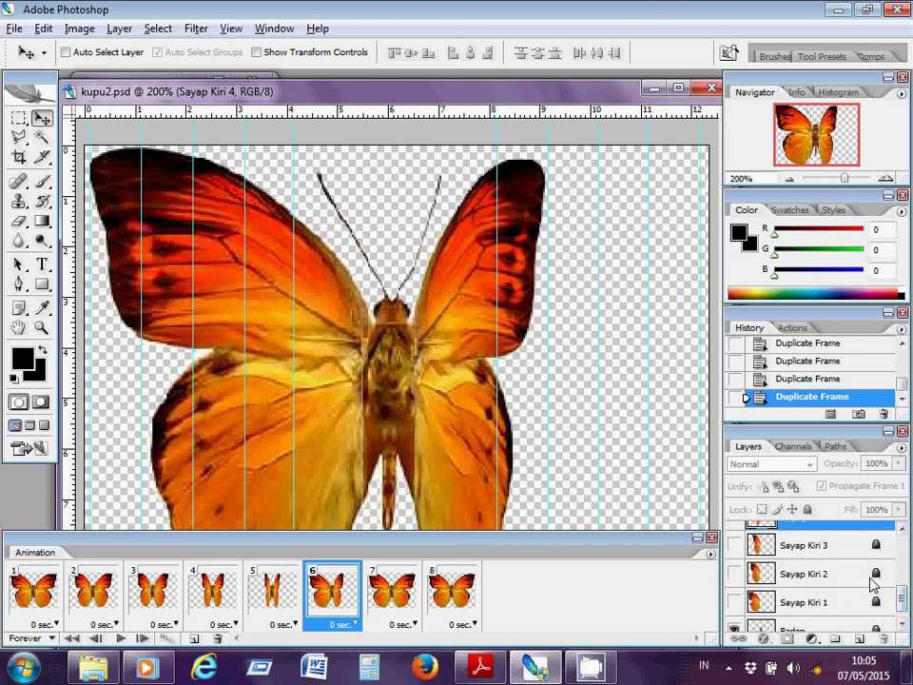
pyautogui.moveTo(900, 607); pyautogui.dragTo(902, 584)
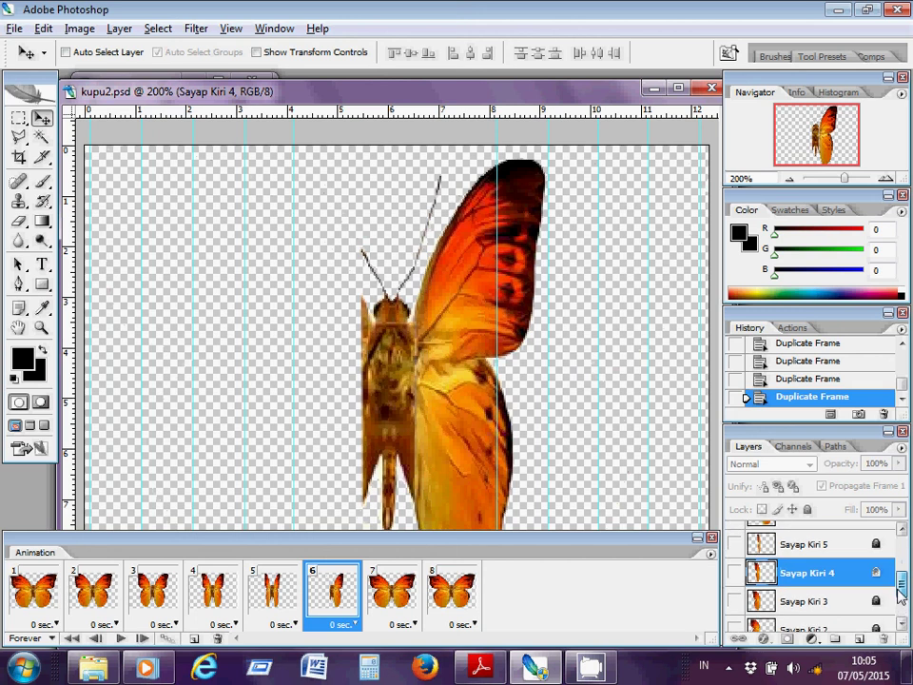
pyautogui.click(733, 576)
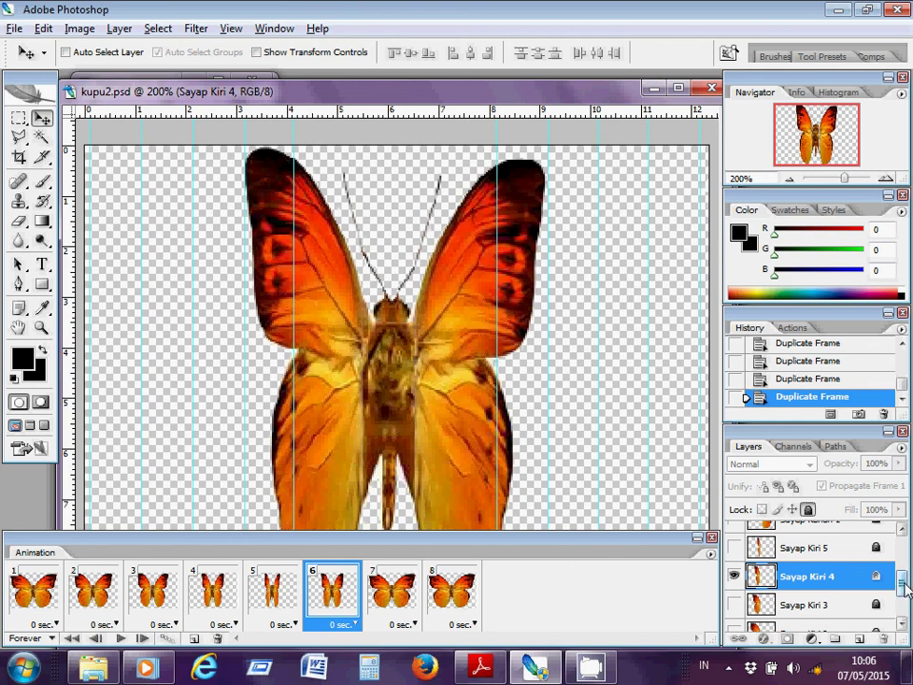
pyautogui.moveTo(906, 589); pyautogui.dragTo(907, 595)
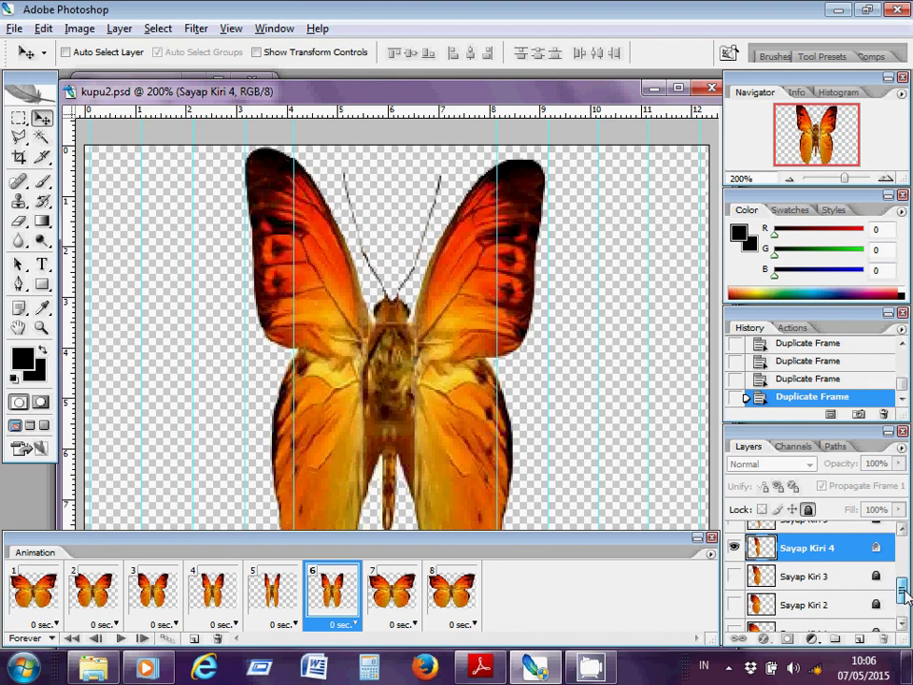
# - In frame 7, replace the left wing by hiding Sayap Kiri 1 and showing Sayap Kiri 3
pyautogui.click(398, 593)
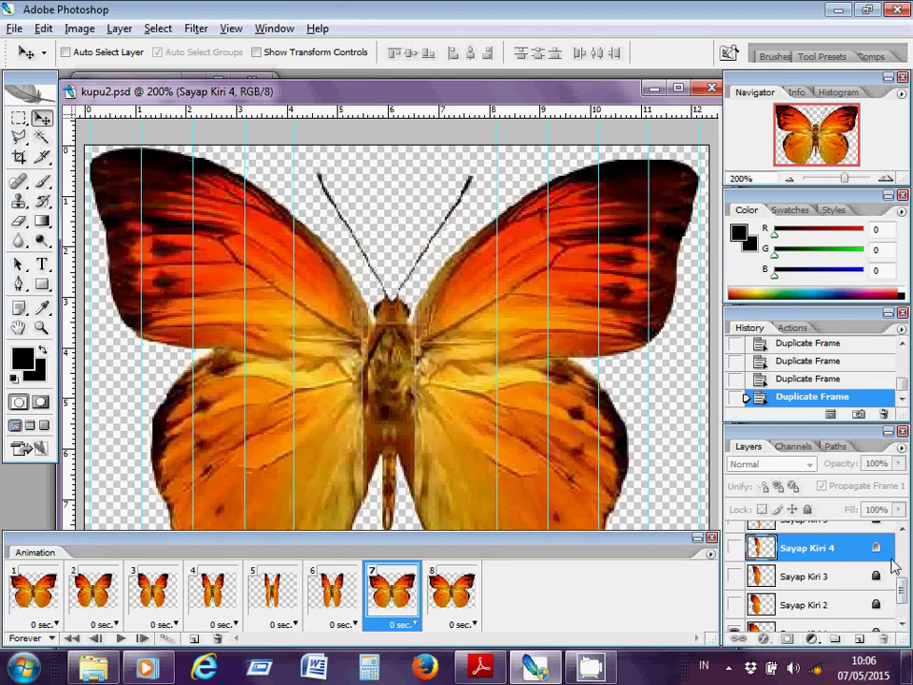
pyautogui.click(905, 620)
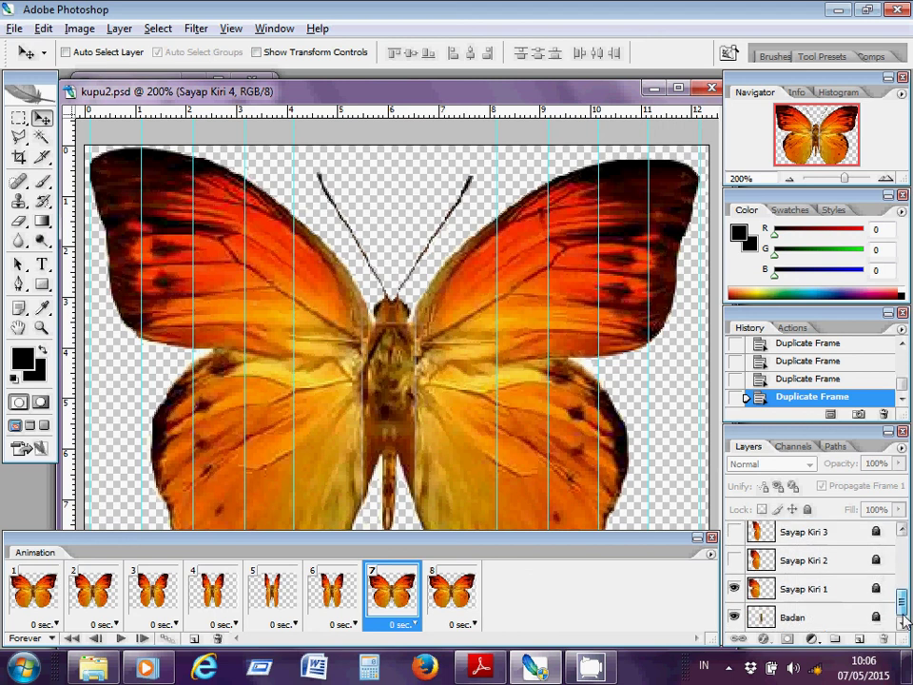
pyautogui.click(735, 589)
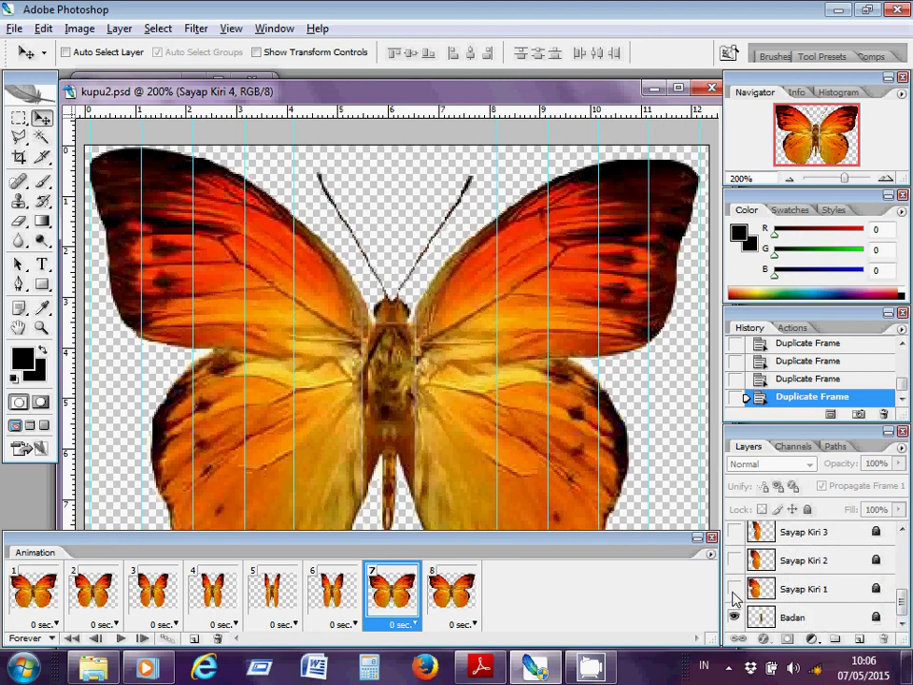
pyautogui.click(735, 590)
pyautogui.click(736, 561)
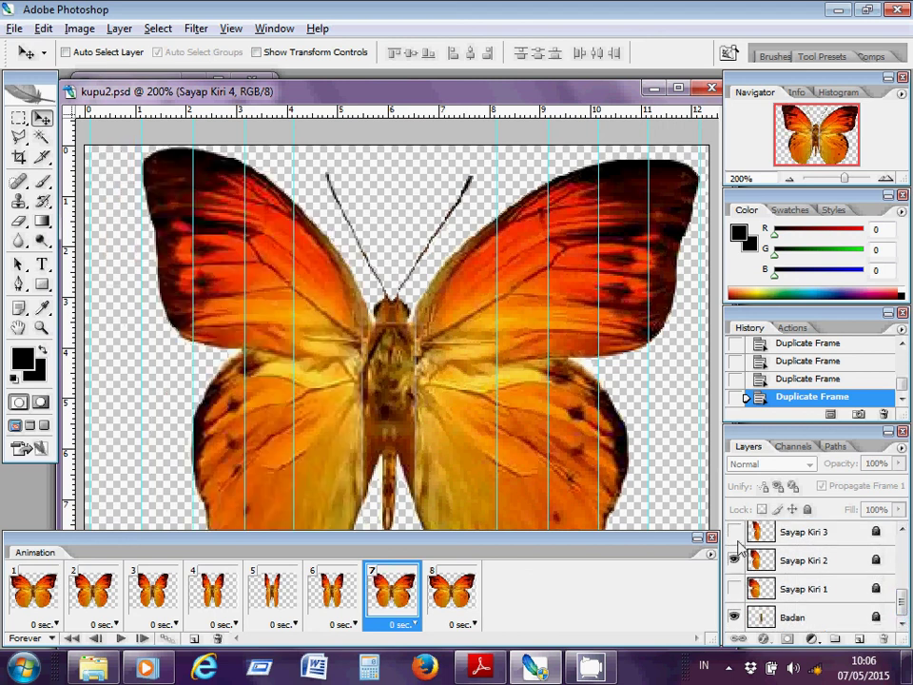
pyautogui.click(735, 532)
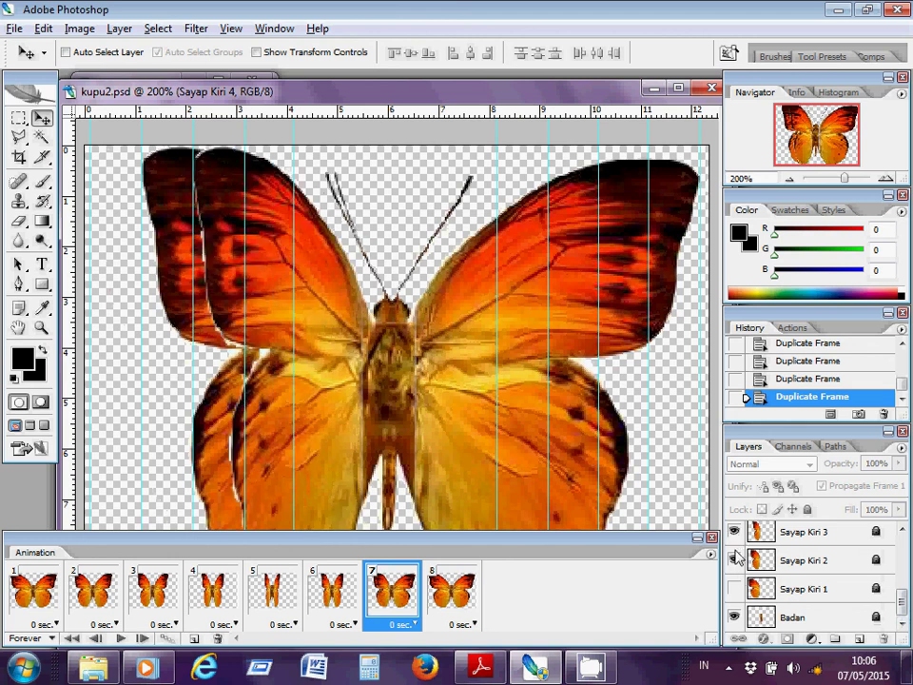
pyautogui.click(734, 560)
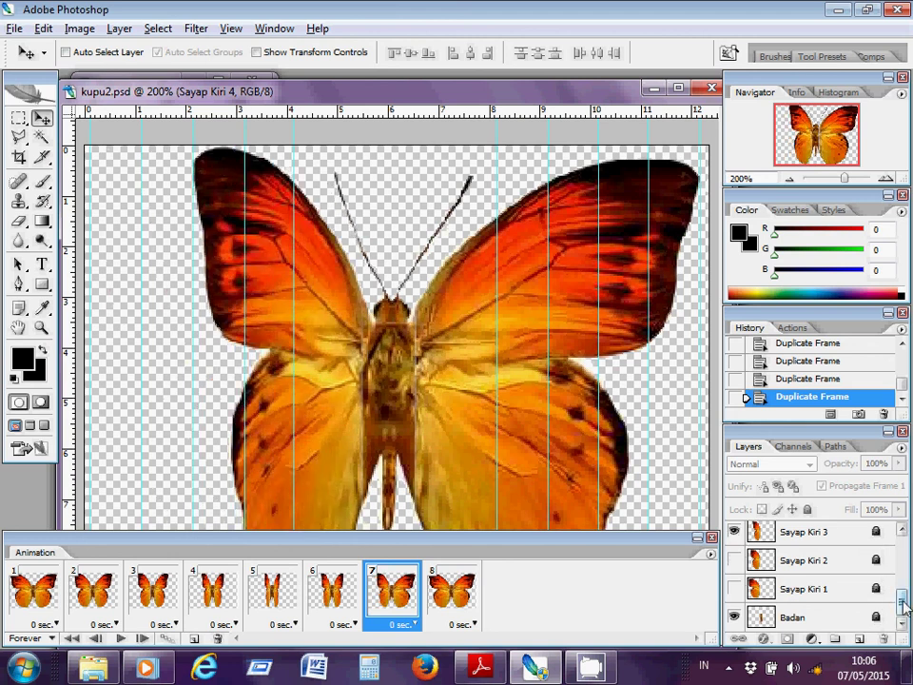
# - In frame 7, replace the right wing by hiding Sayap Kanan 1 and showing Sayap Kanan 3
pyautogui.scroll(3, 903, 585)
pyautogui.moveTo(906, 585); pyautogui.dragTo(904, 554)
pyautogui.click(734, 609)
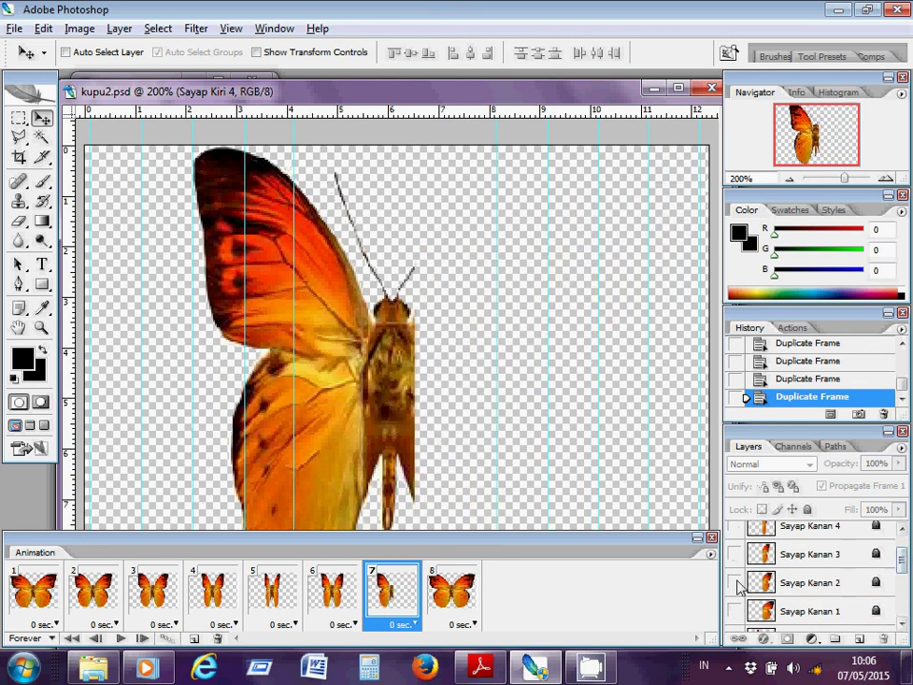
pyautogui.click(735, 555)
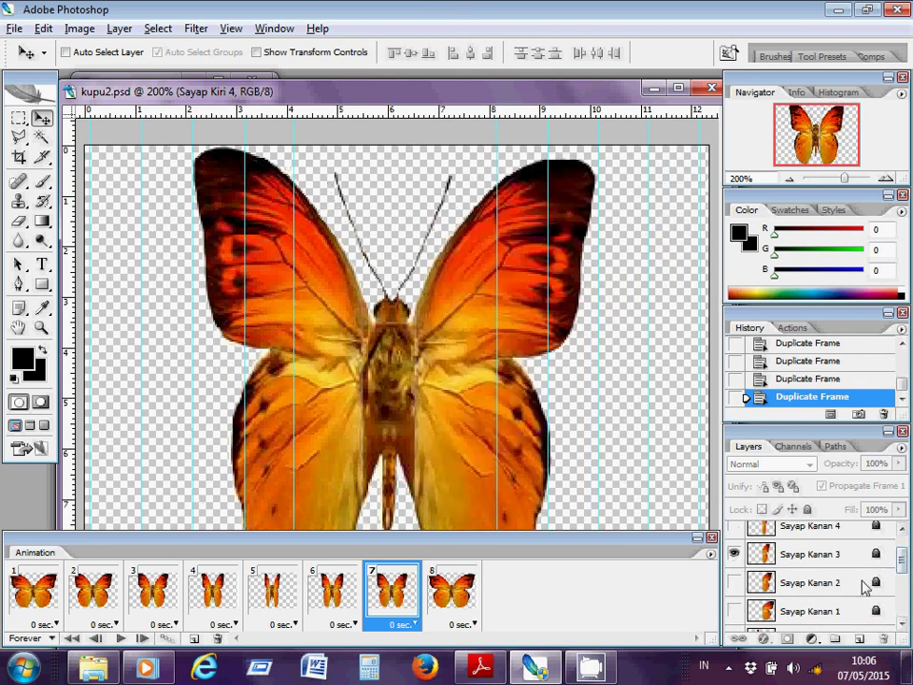
# - In frame 8, replace the right wing by showing Sayap Kanan 2 and hiding Sayap Kanan 1
pyautogui.click(453, 594)
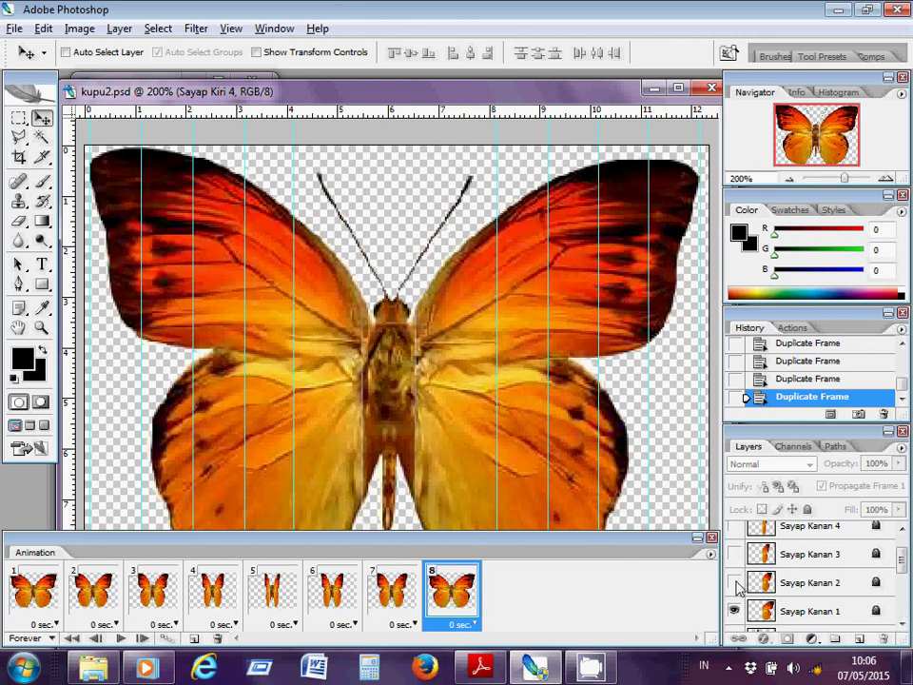
pyautogui.click(735, 583)
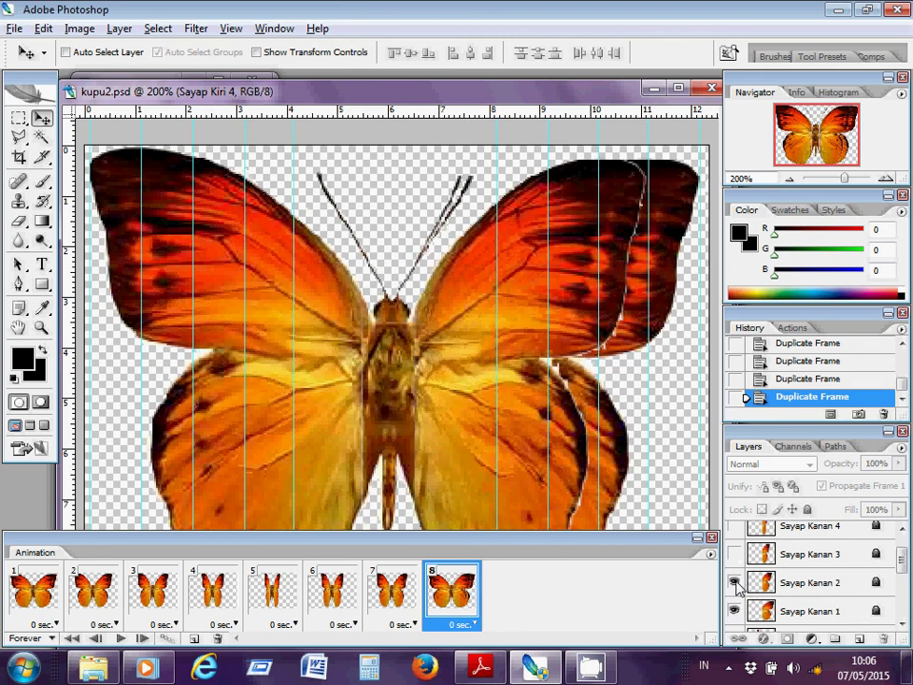
pyautogui.click(735, 583)
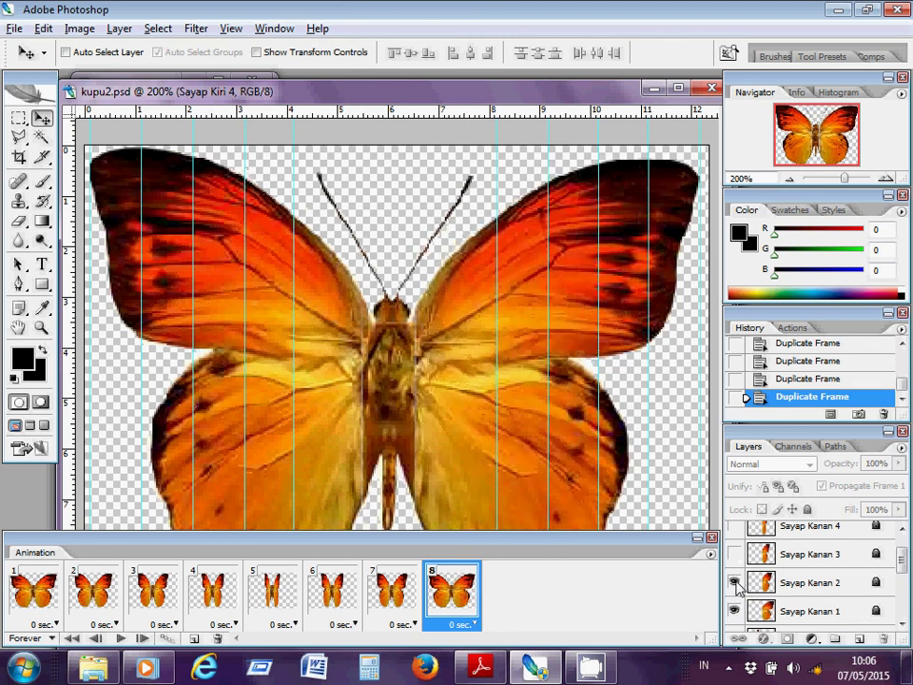
pyautogui.click(735, 583)
pyautogui.click(735, 611)
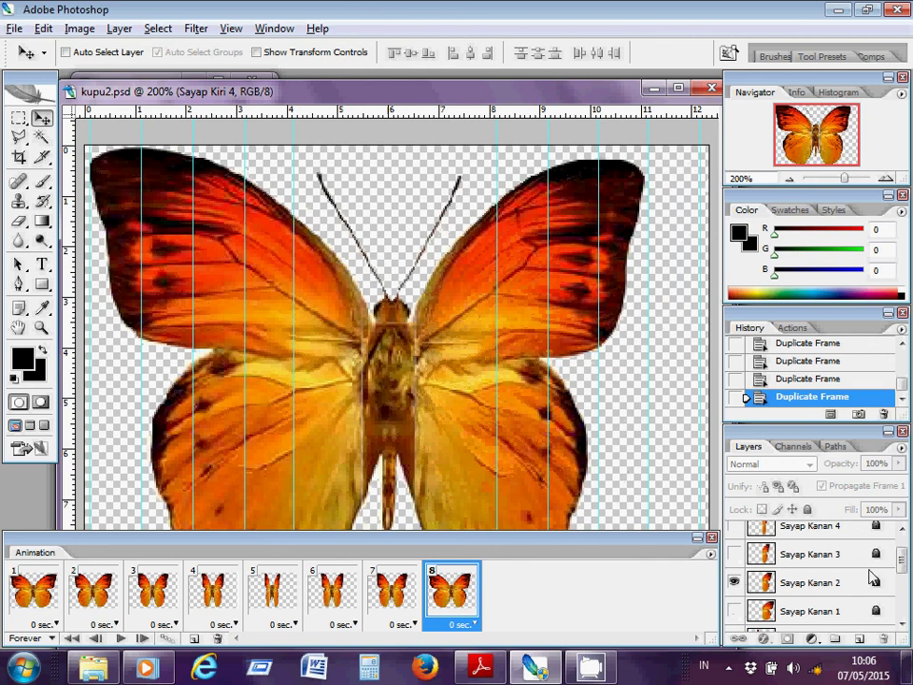
# - In frame 8, replace the left wing by showing Sayap Kiri 2 and hiding Sayap Kiri 1
pyautogui.moveTo(907, 569); pyautogui.dragTo(903, 602)
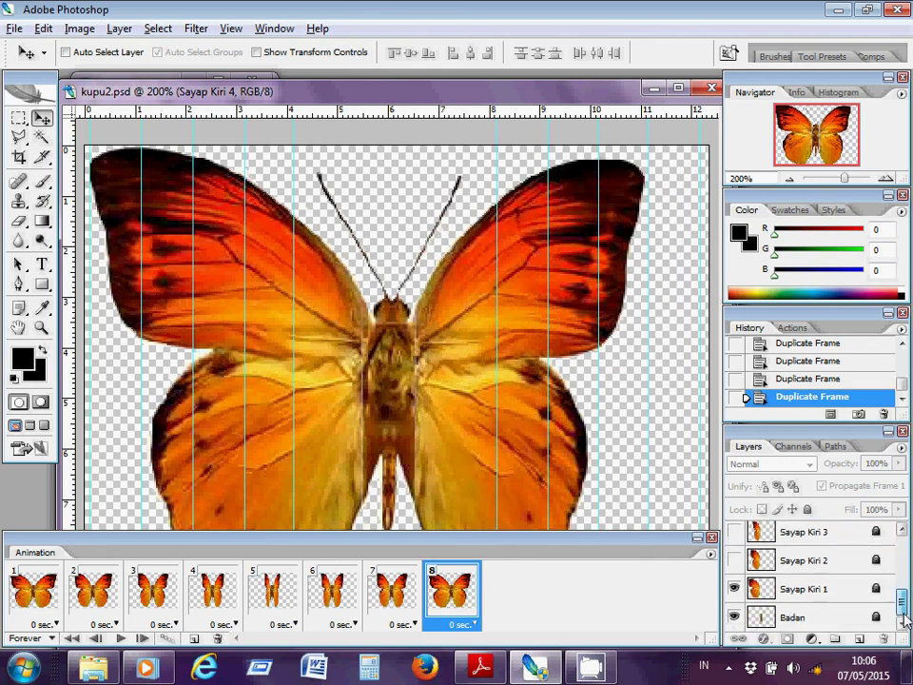
pyautogui.click(735, 588)
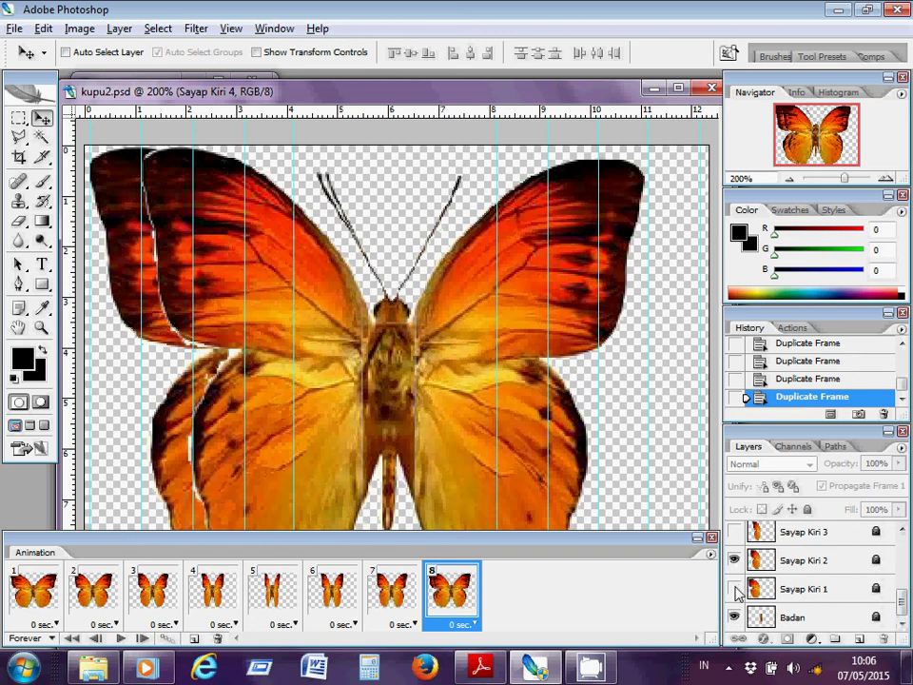
pyautogui.click(736, 589)
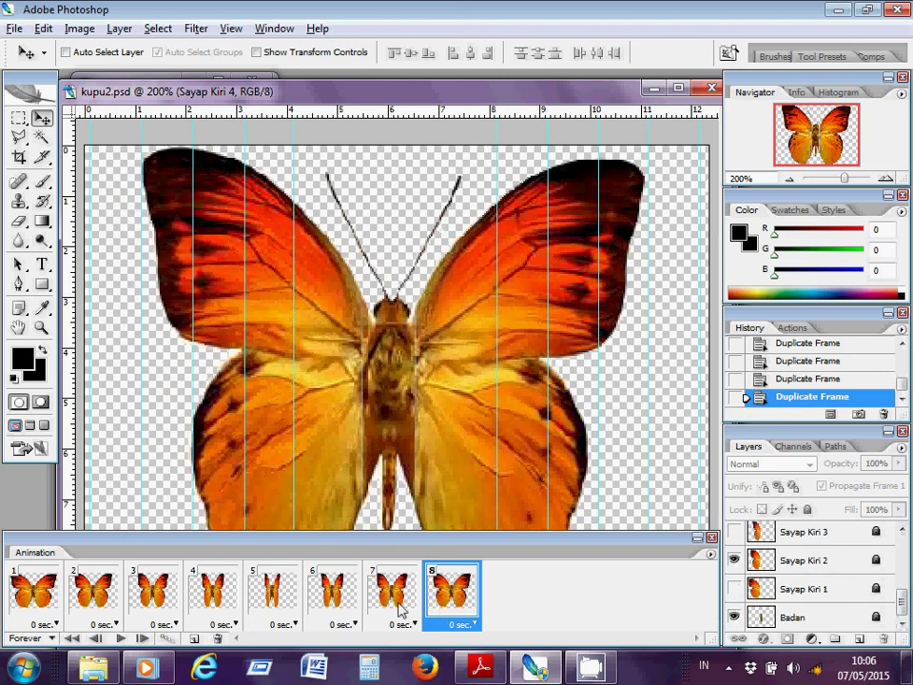
# - Go through animation frames 1 to 8 in order to check the wing position in each one
pyautogui.click(38, 592)
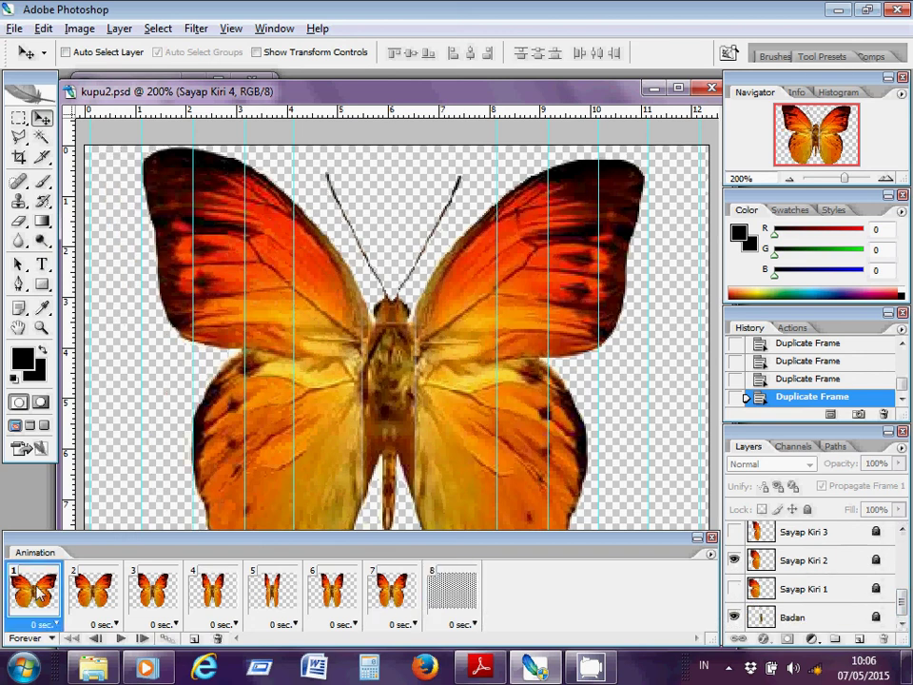
pyautogui.click(92, 590)
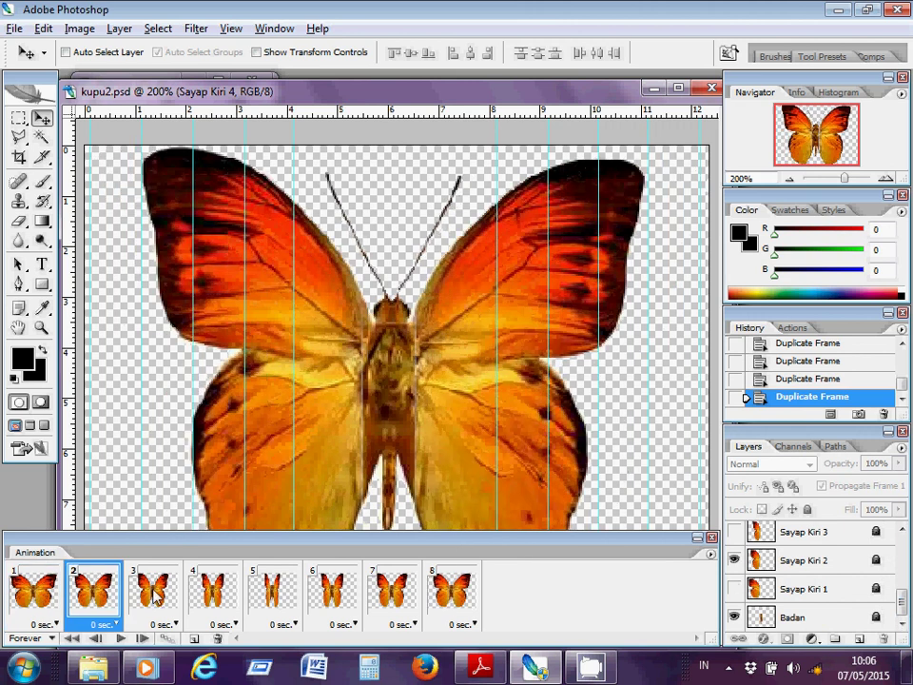
pyautogui.click(153, 592)
pyautogui.click(210, 592)
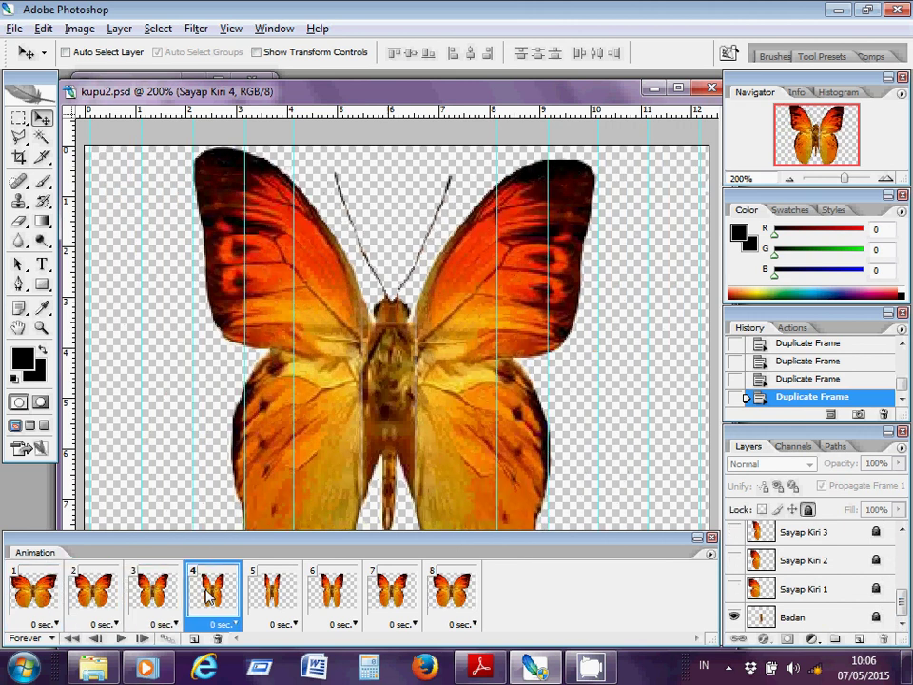
pyautogui.click(271, 592)
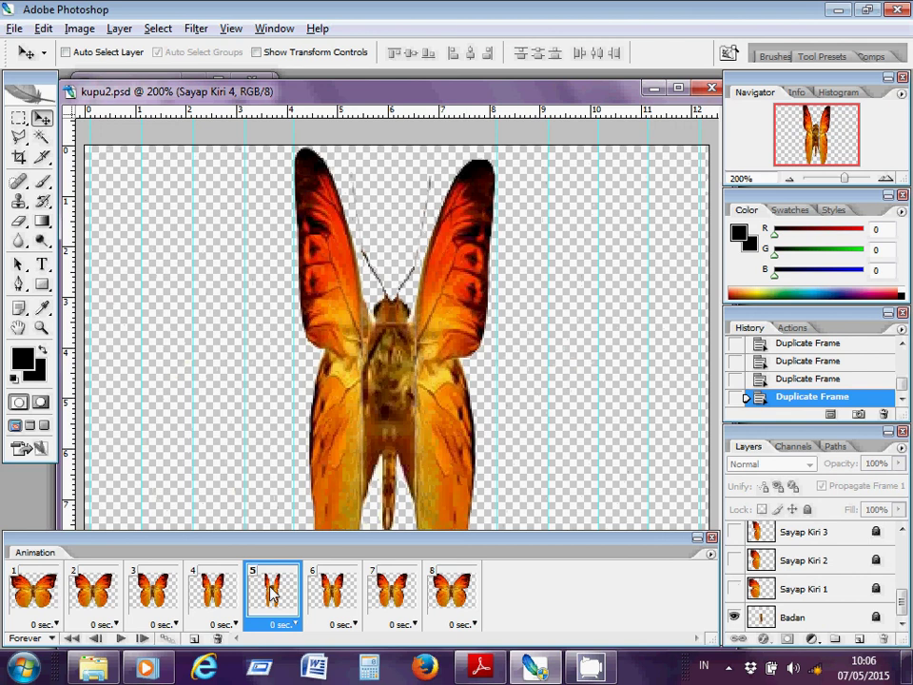
pyautogui.click(332, 591)
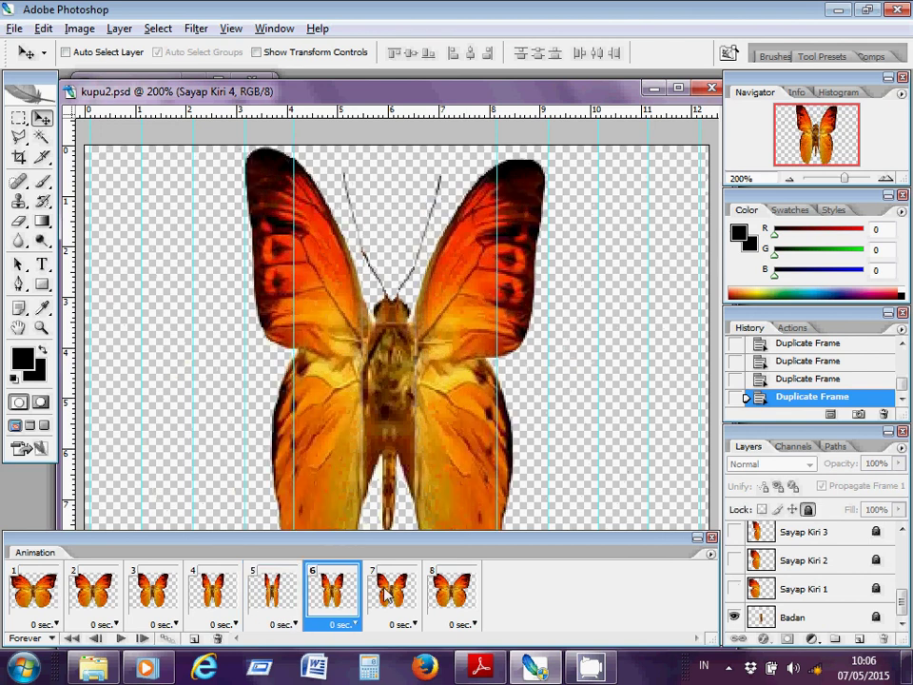
pyautogui.click(391, 592)
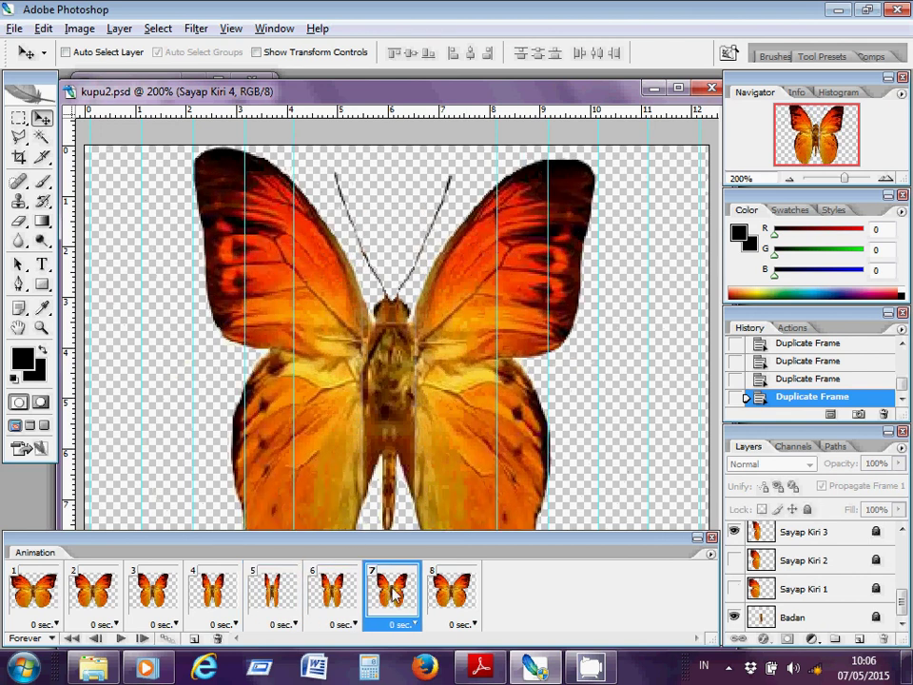
pyautogui.click(454, 598)
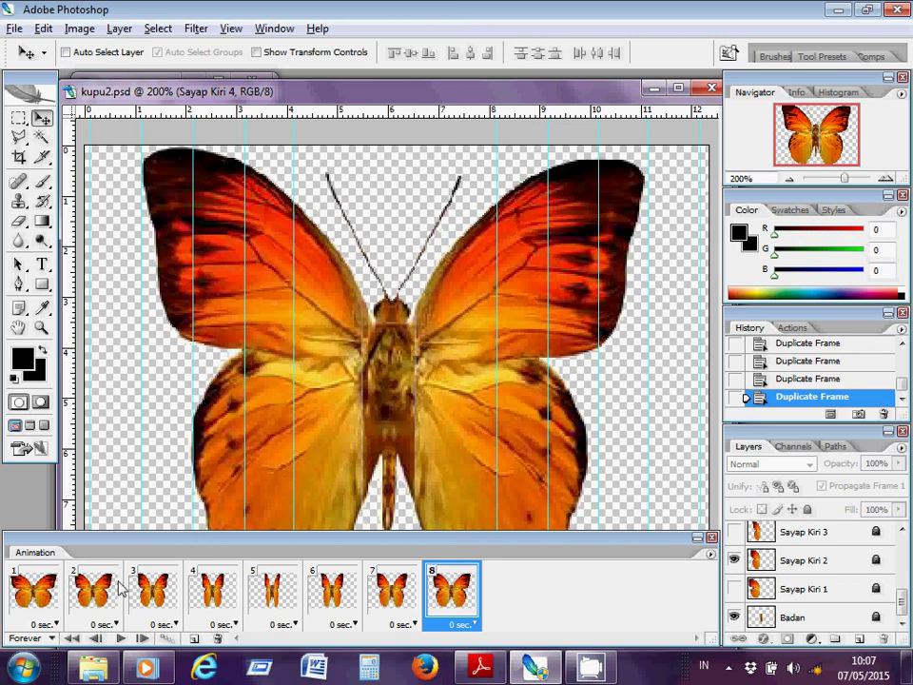
# - Play and stop the butterfly animation, and look at the delay choices for frame 1
pyautogui.click(121, 639)
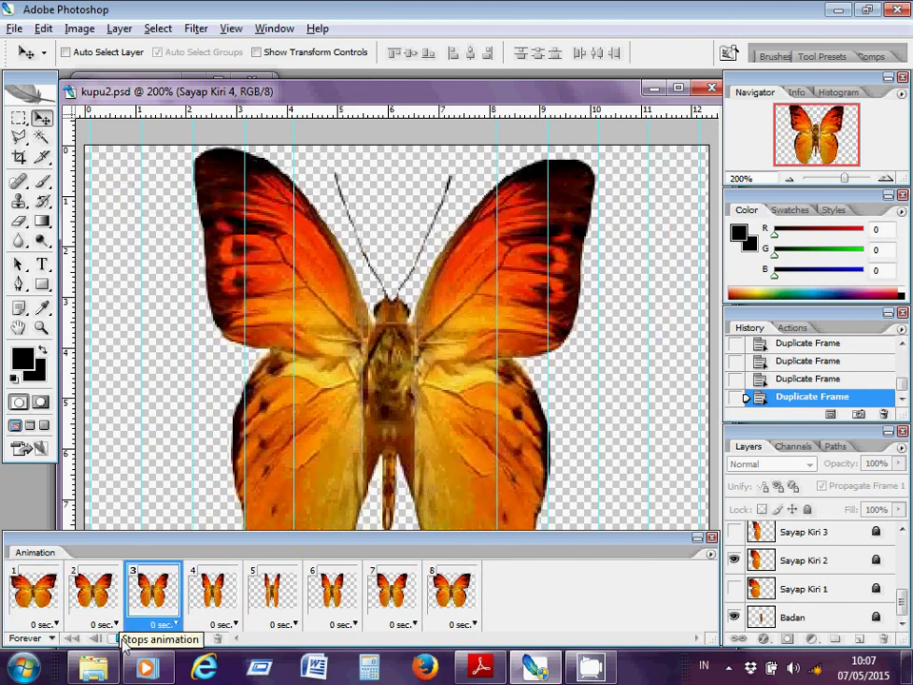
pyautogui.click(123, 642)
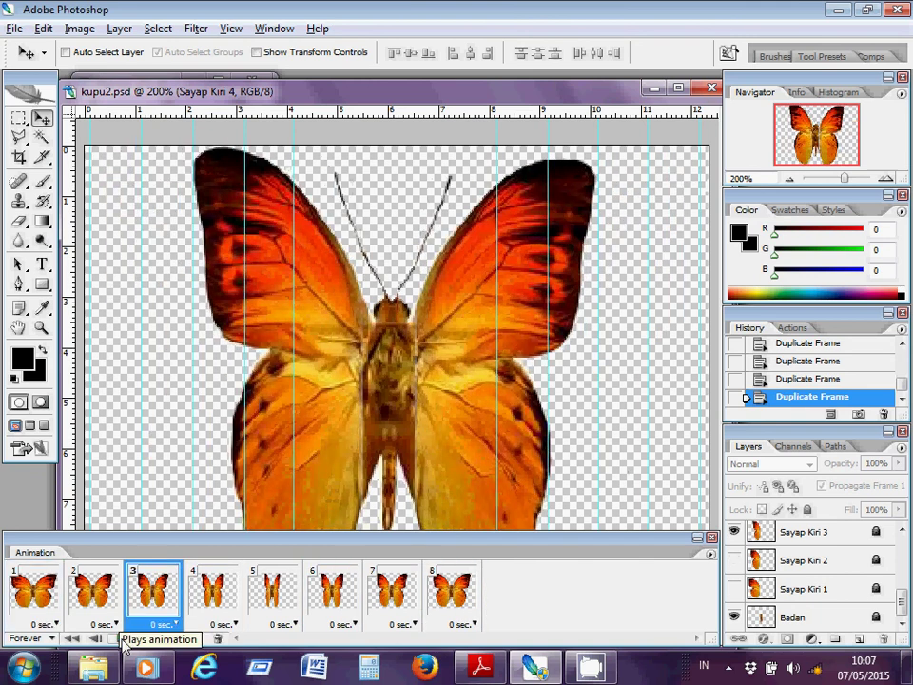
pyautogui.click(57, 626)
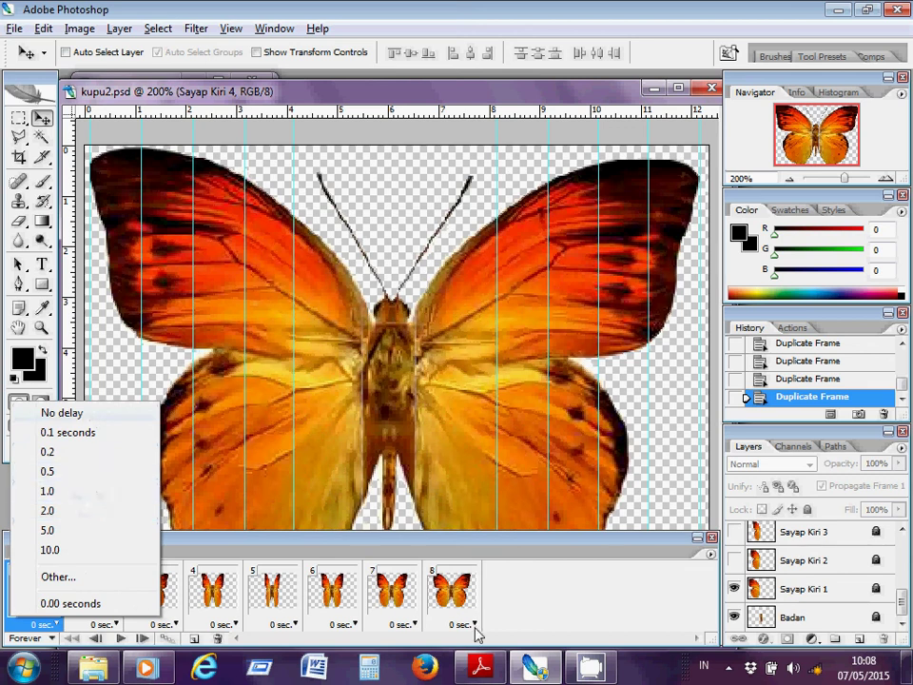
pyautogui.click(519, 609)
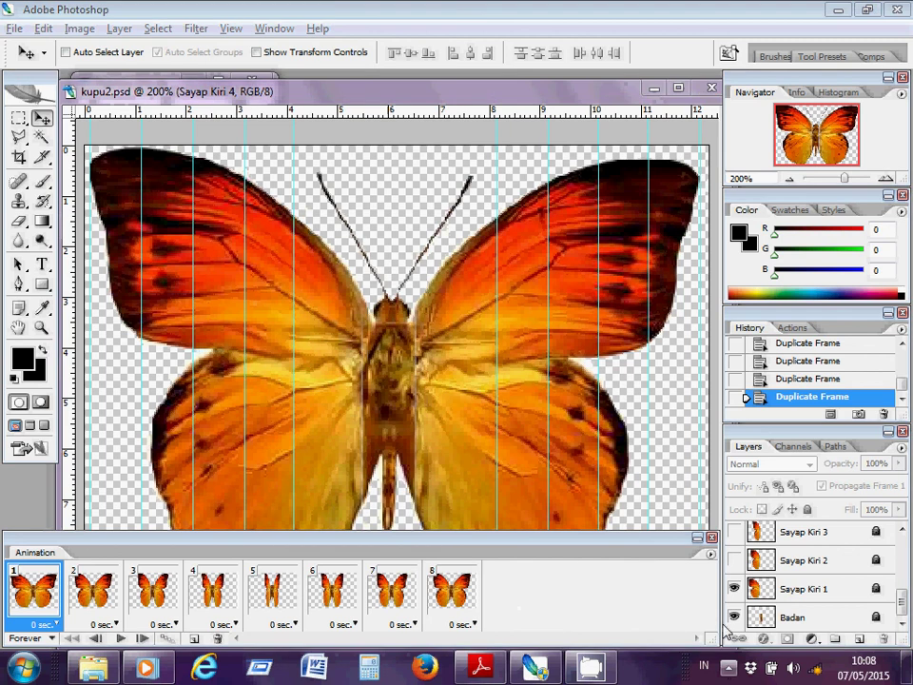
pyautogui.click(729, 668)
pyautogui.click(684, 549)
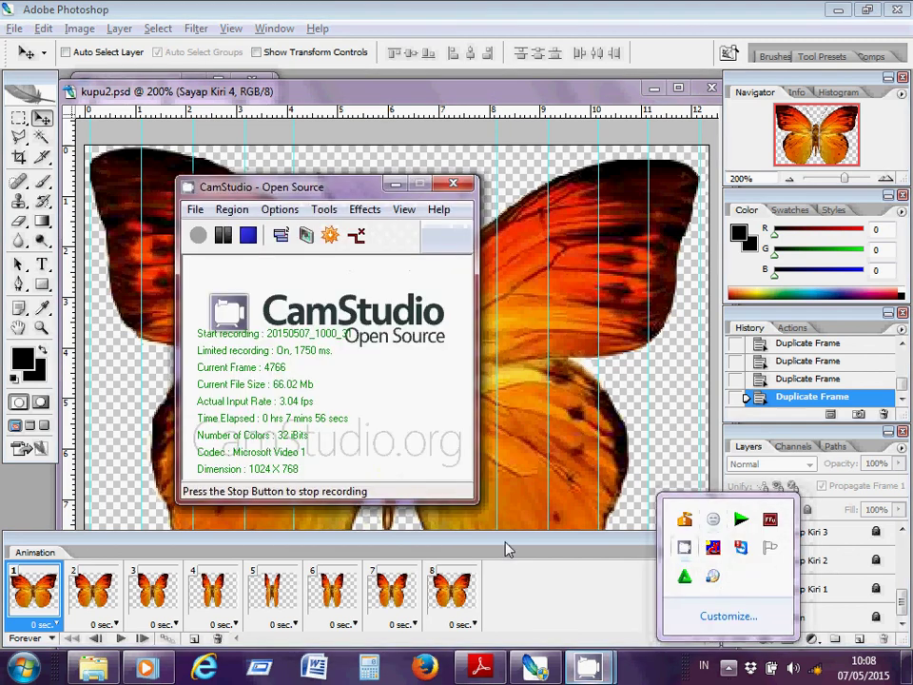